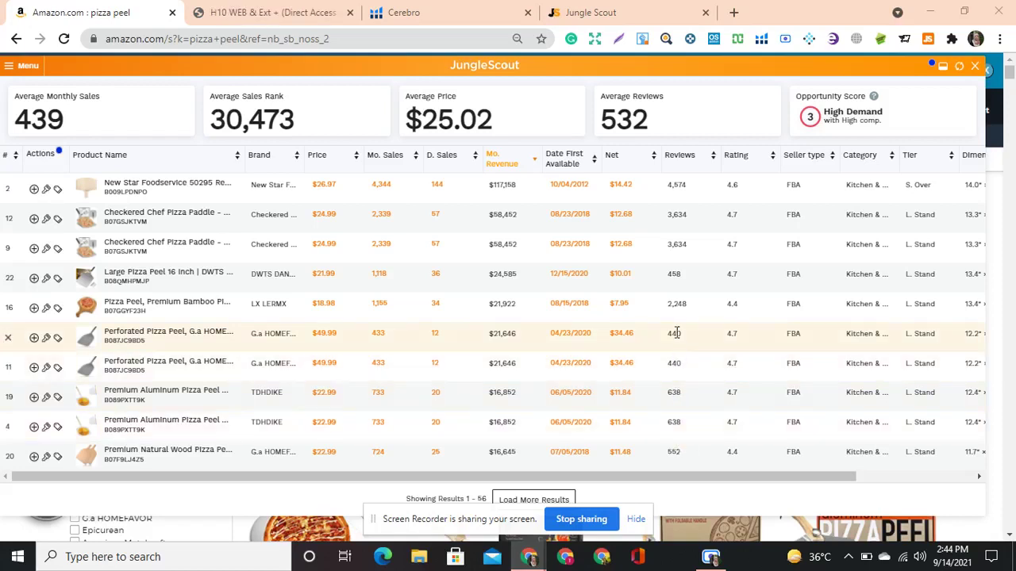
- Open the G.a HOMEFAVOR perforated, DWTS 16-inch and TDHDIKE premium aluminum pizza peel listings in separate new tabs
right_click(123, 337)
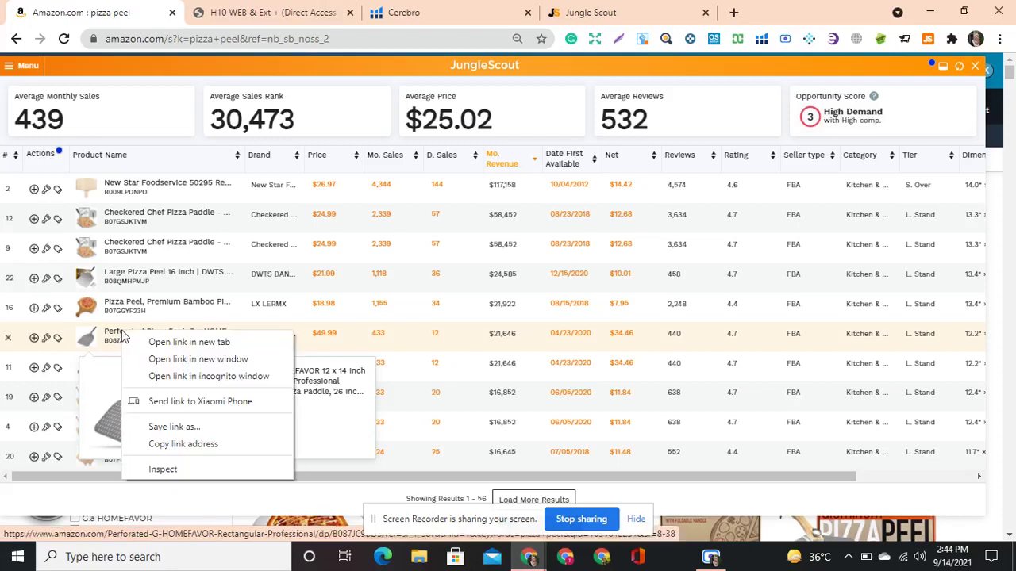
left_click(140, 346)
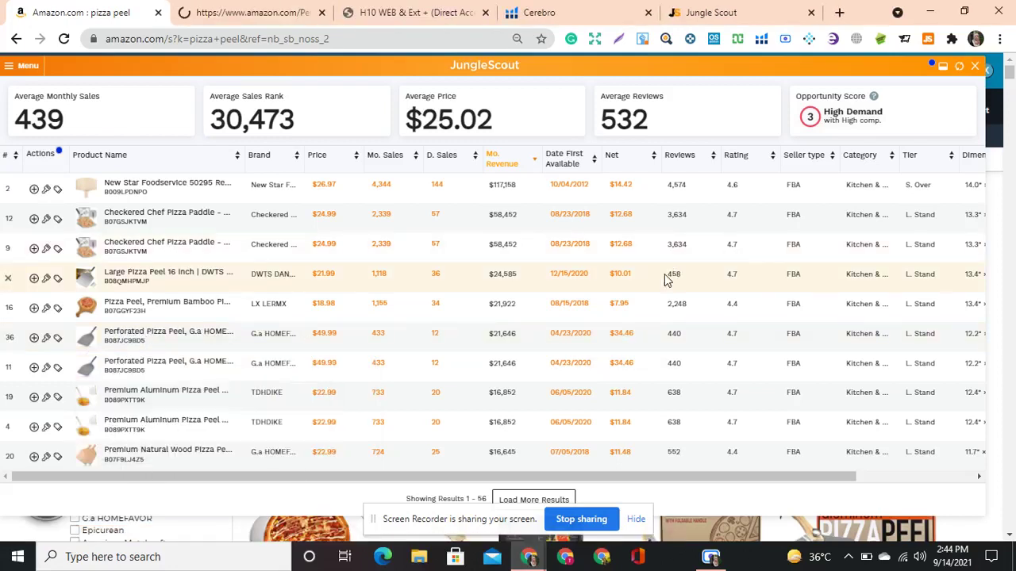
mouse_move(164, 274)
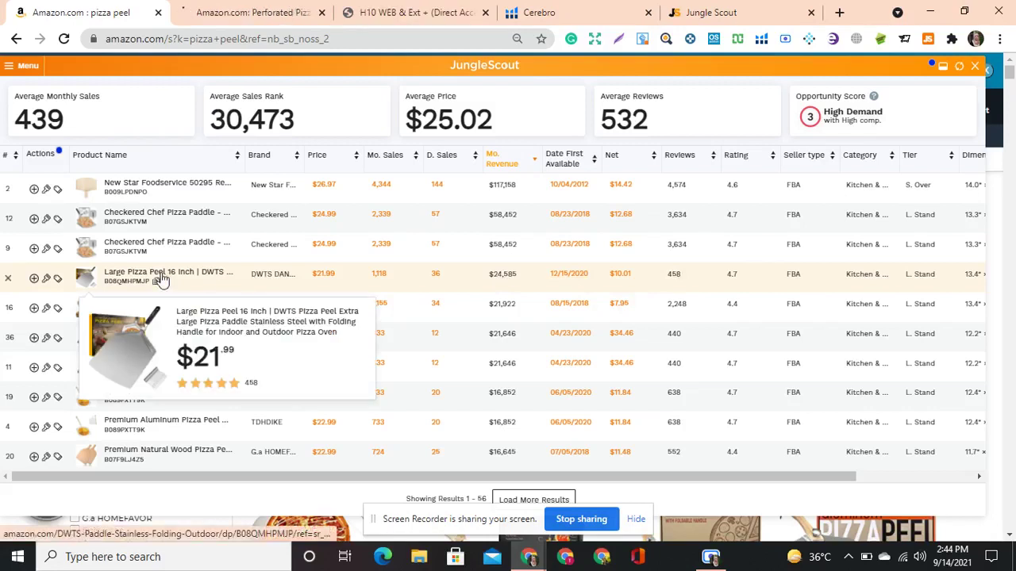
right_click(168, 275)
left_click(188, 284)
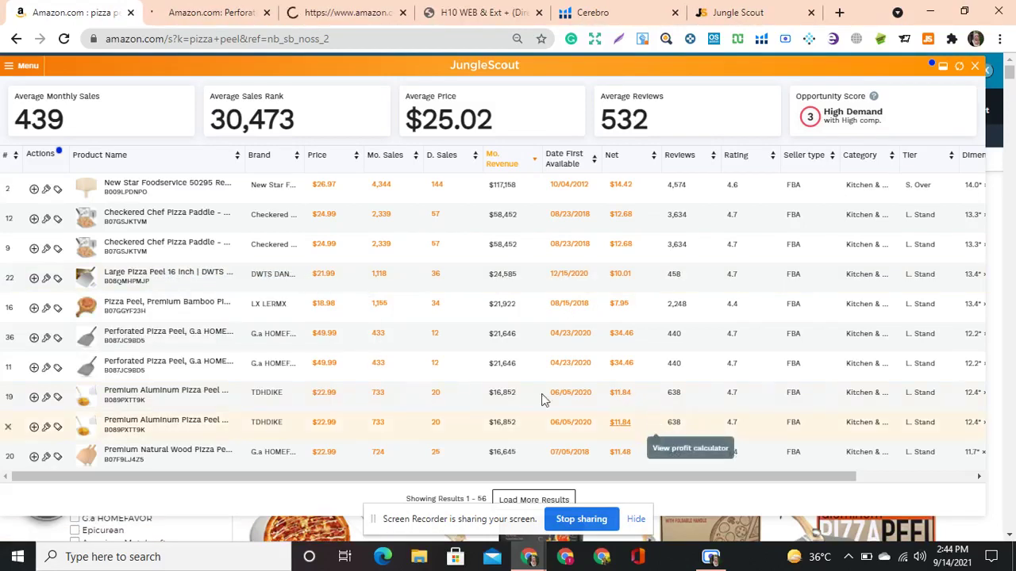
mouse_move(85, 438)
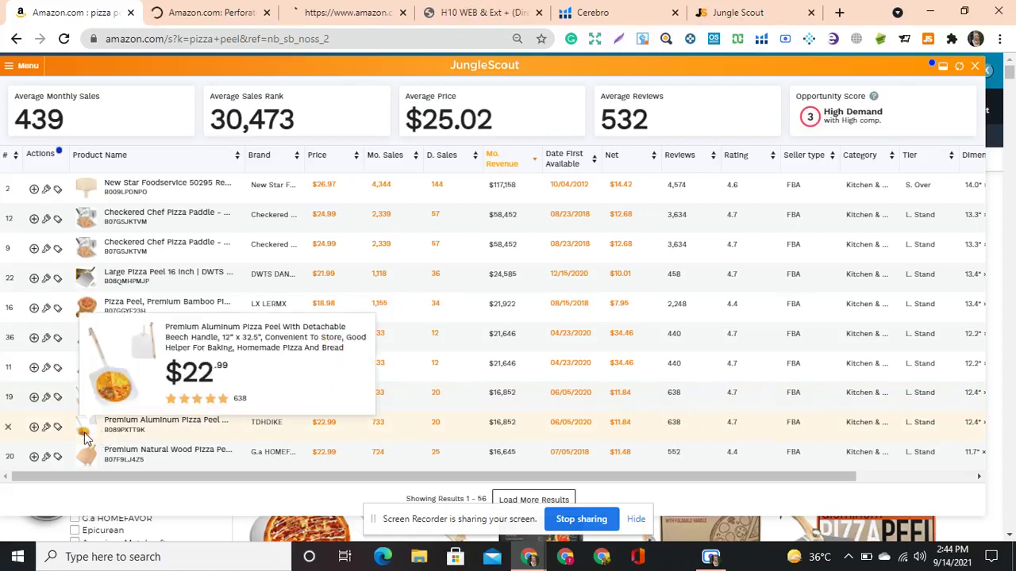
right_click(197, 429)
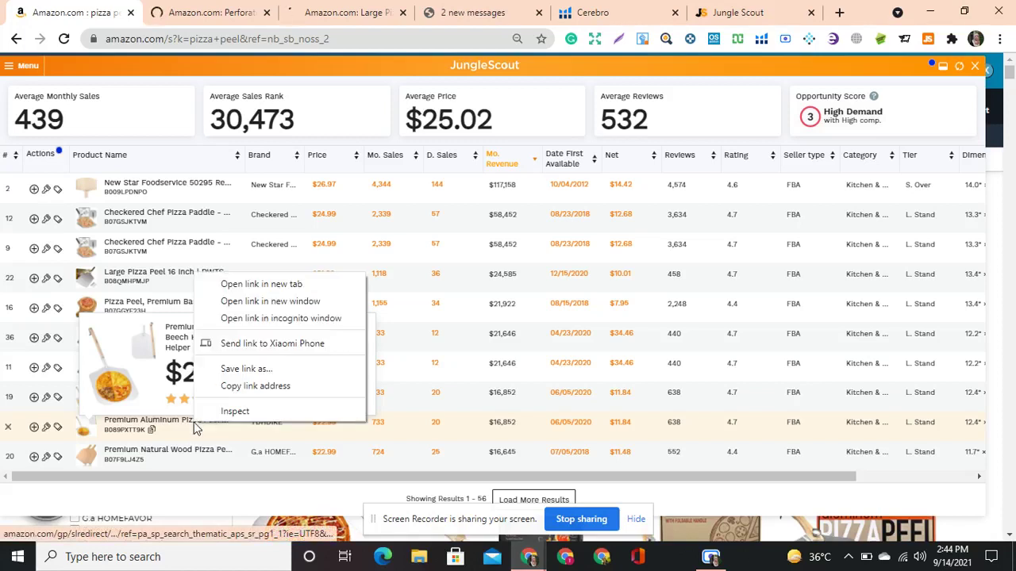
left_click(280, 288)
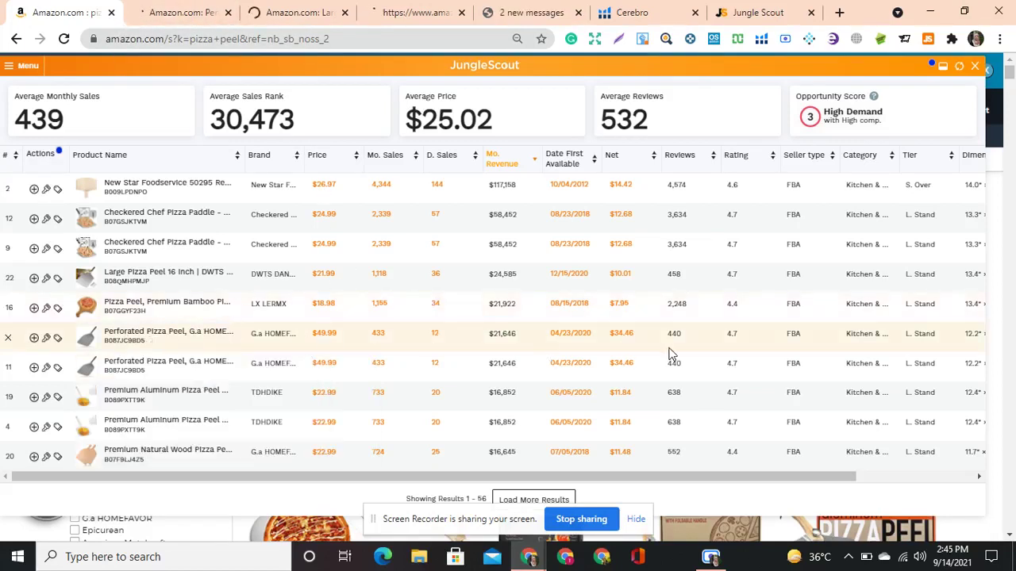
mouse_move(221, 365)
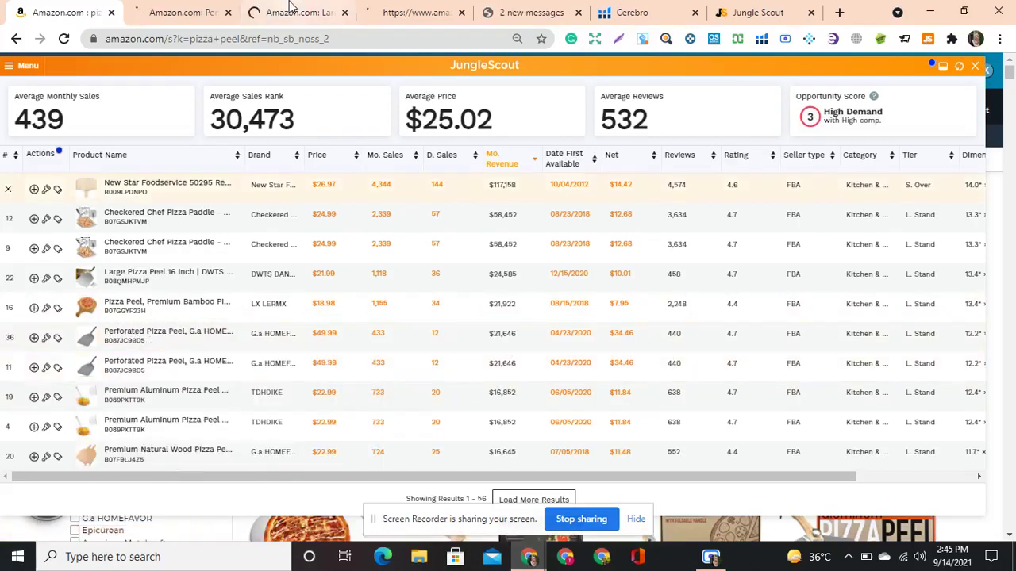
- Copy the ASIN B089PXTT9K from the web address of the premium aluminum pizza peel listing
left_click(377, 6)
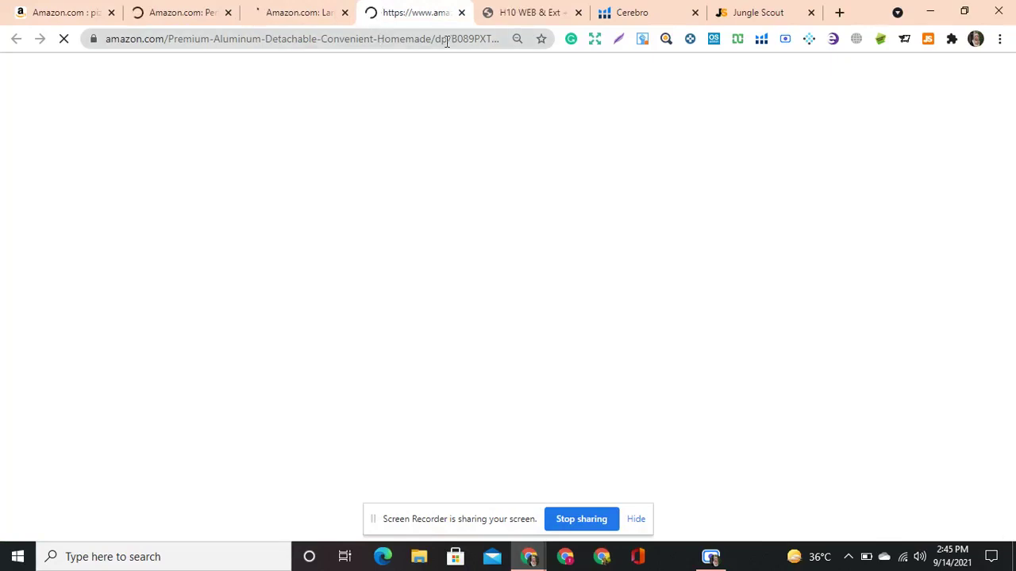
left_click_drag(453, 39, 379, 39)
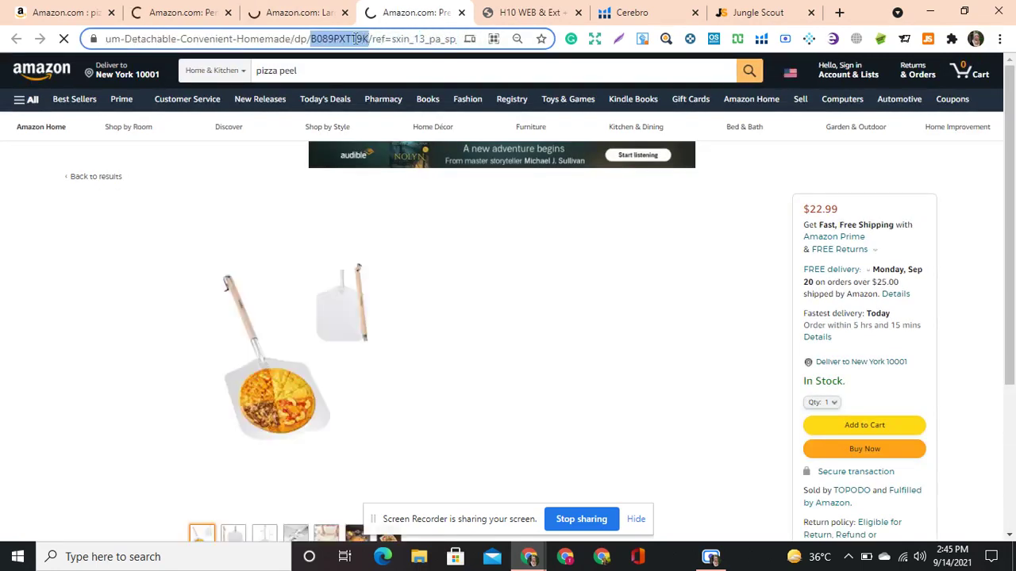
right_click(411, 44)
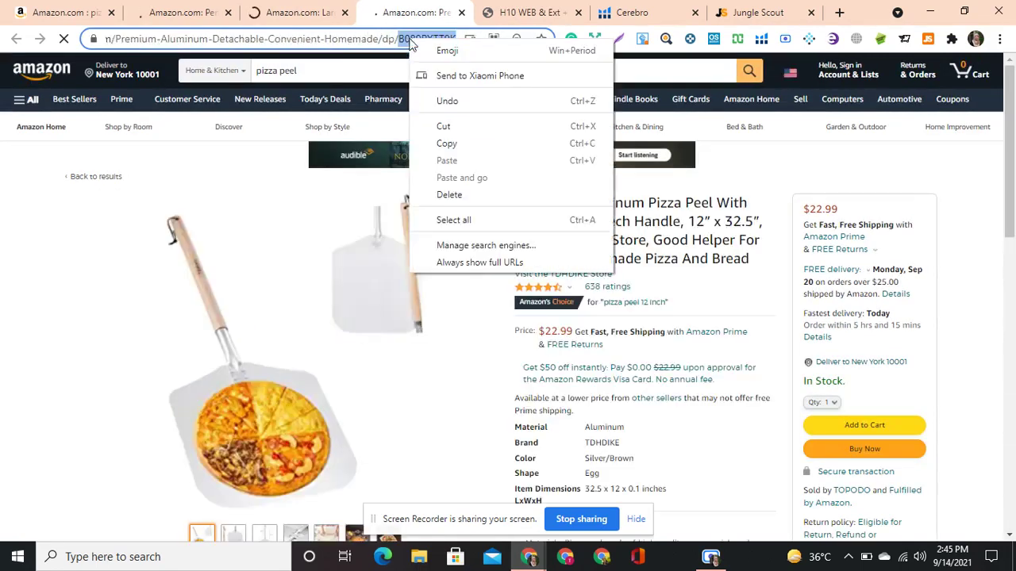
left_click(449, 142)
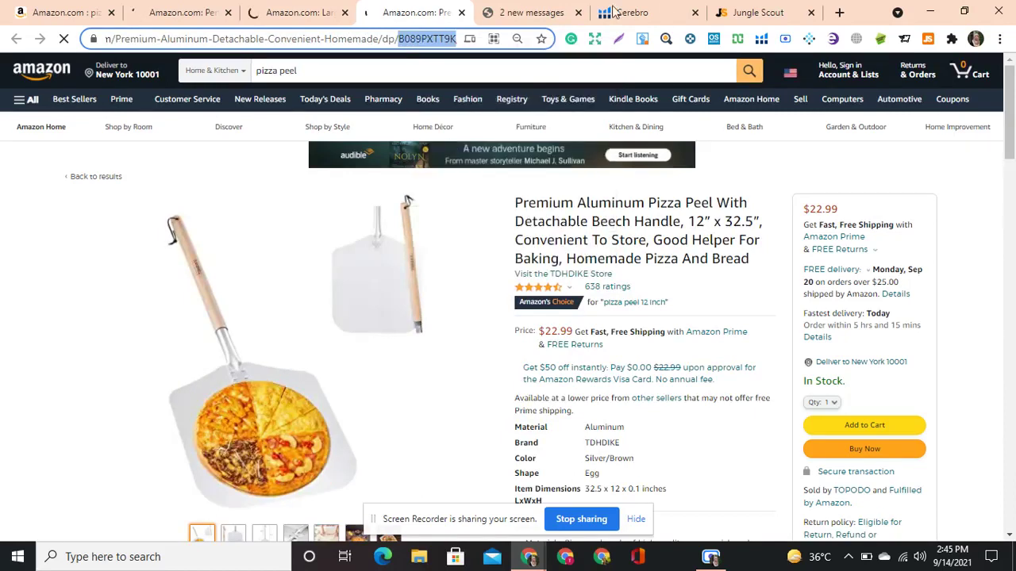
- Switch to Helium 10 Cerebro and get the keywords for ASIN B089PXTT9K with a reverse ASIN lookup
left_click(615, 11)
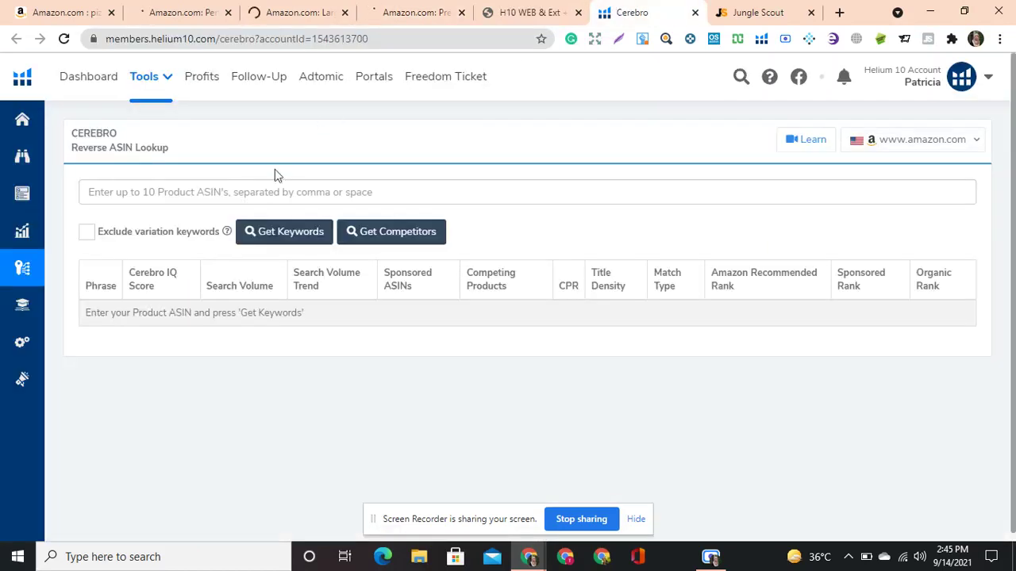
left_click(255, 192)
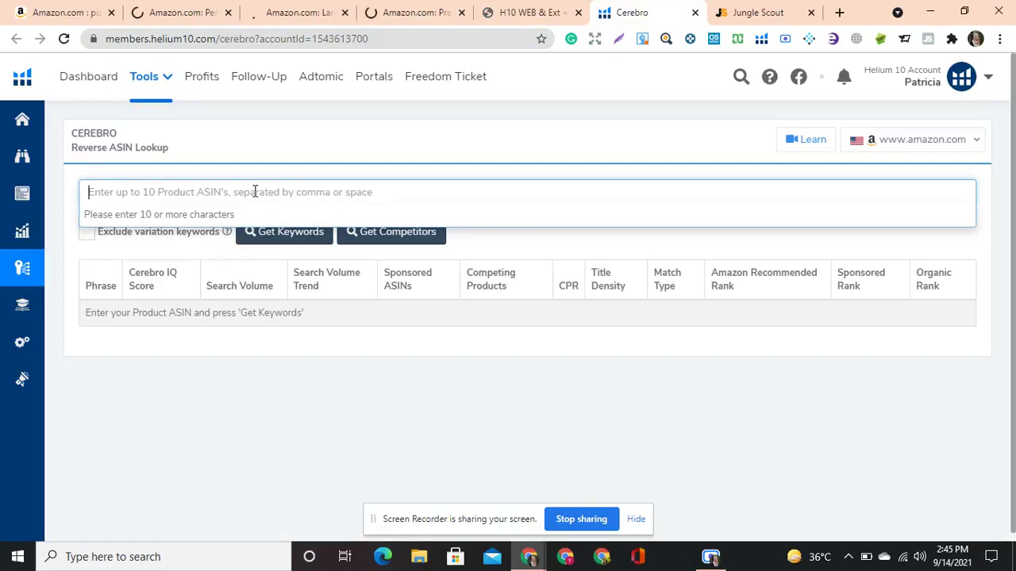
key("ctrl+v")
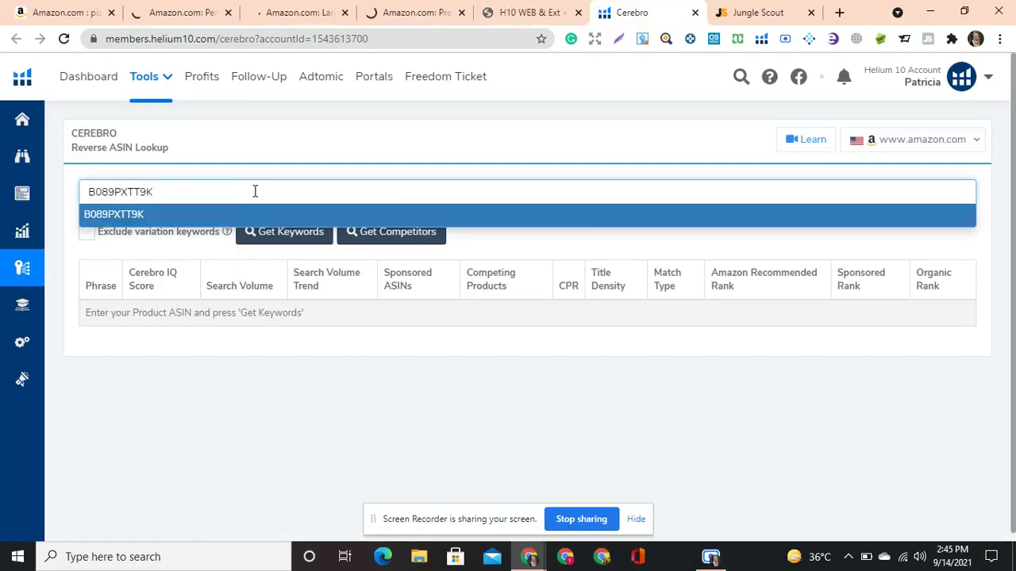
key("Return")
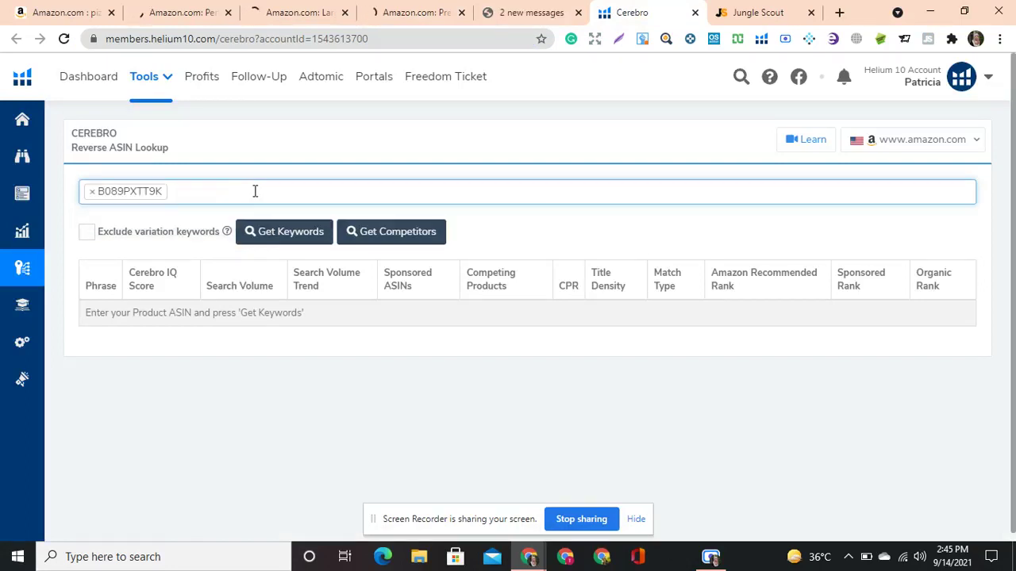
left_click(284, 239)
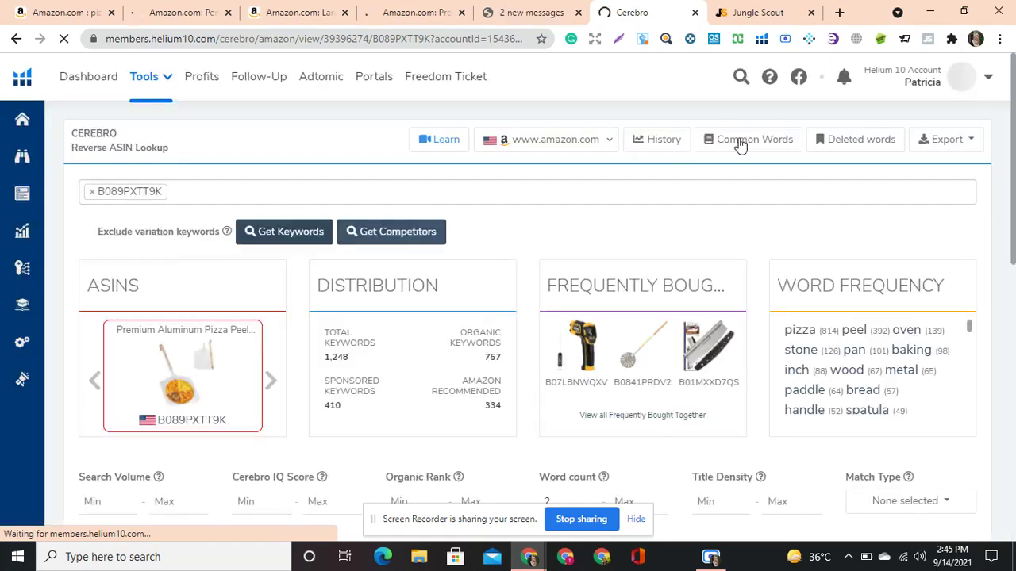
- Sort the keyword results by Search Volume High To Low
scroll(1014, 349, "down", 10)
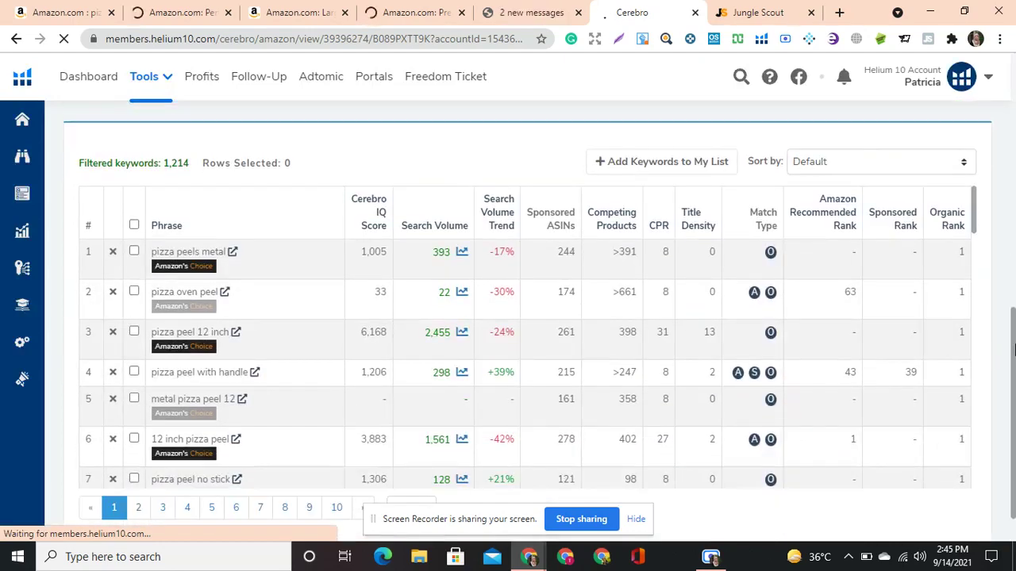
left_click_drag(1014, 349, 1013, 365)
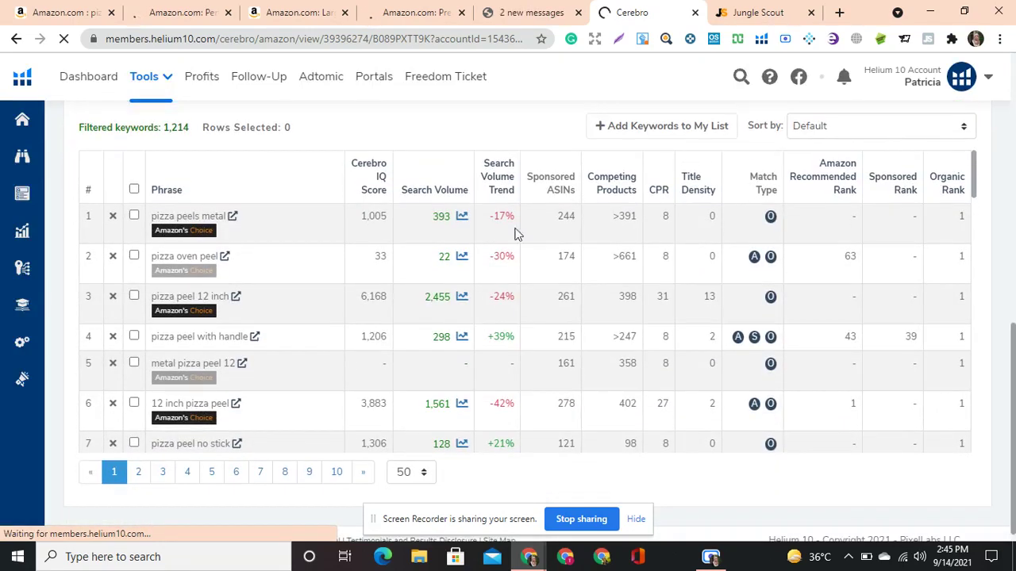
left_click(957, 133)
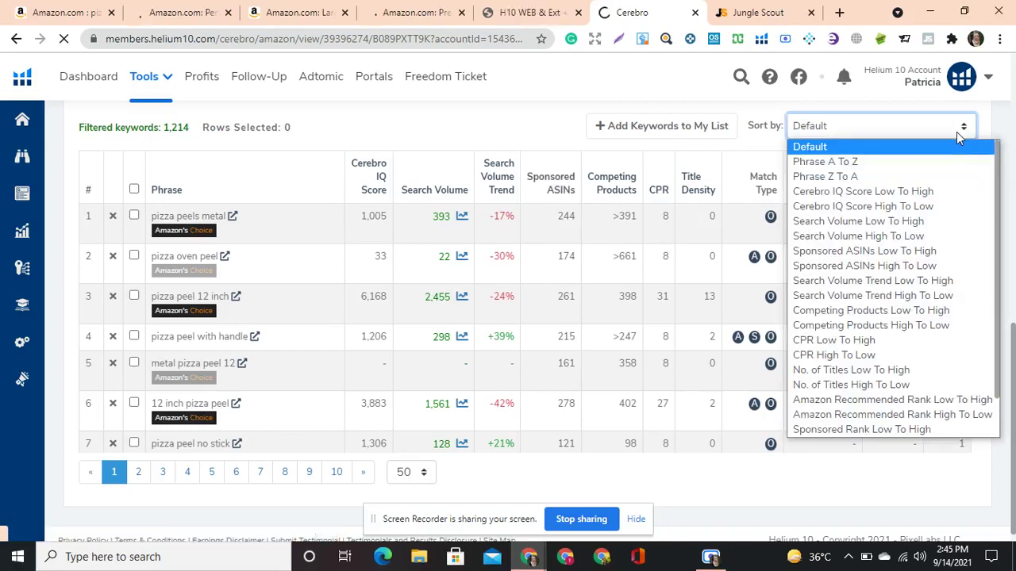
left_click(918, 238)
- Set the Organic Rank filter to a minimum of 1 and a maximum of 10
left_click(1013, 319)
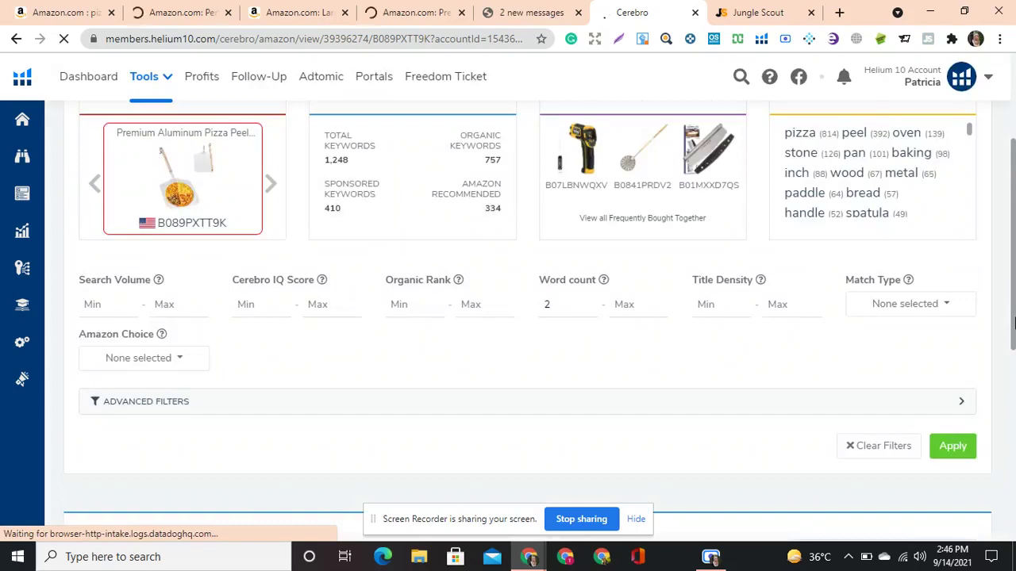
left_click_drag(1014, 321, 1014, 169)
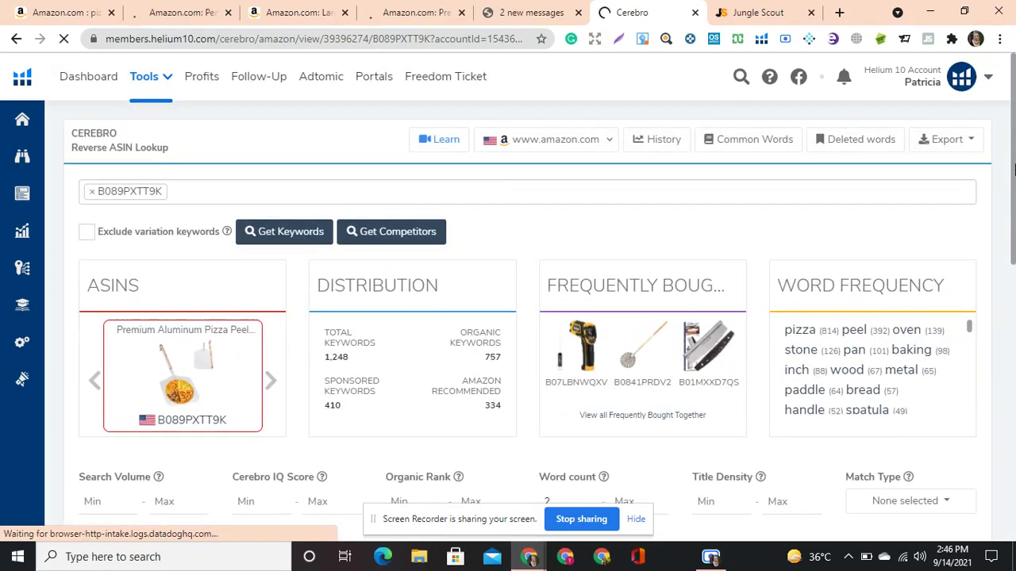
scroll(1014, 168, "down", 3)
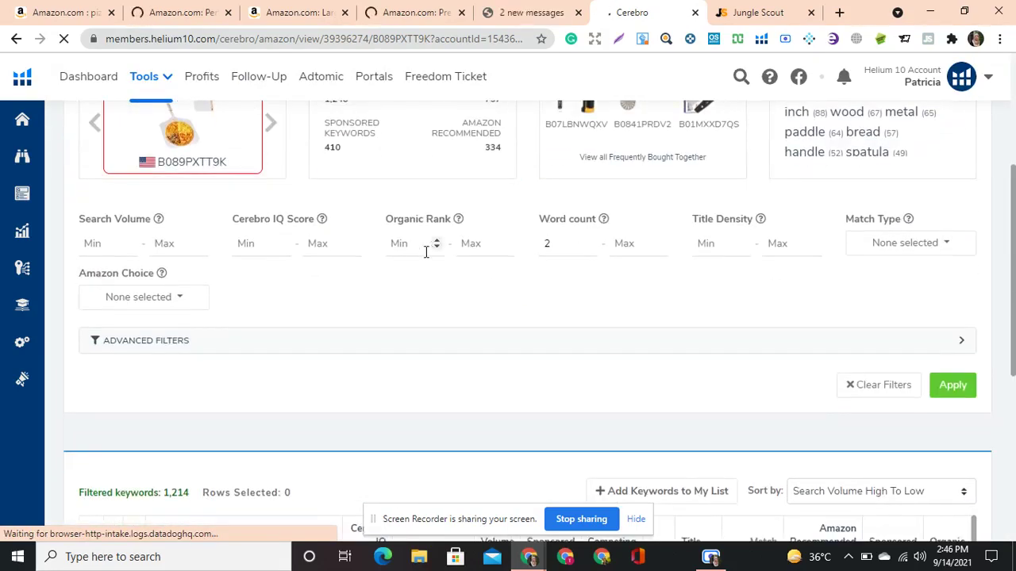
left_click(408, 246)
key("Tab")
type("1")
left_click(406, 245)
type("1")
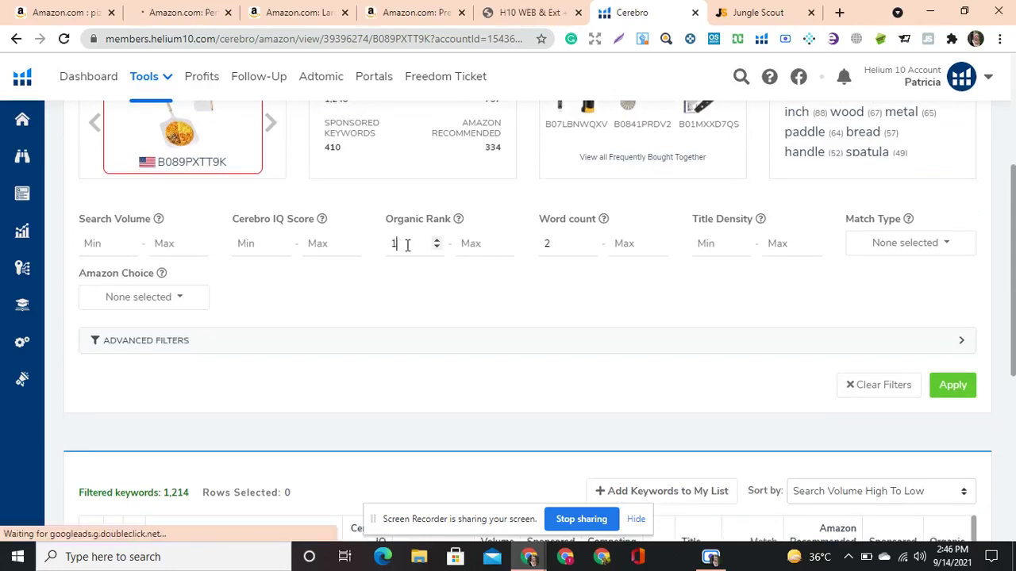
left_click(471, 245)
type("10")
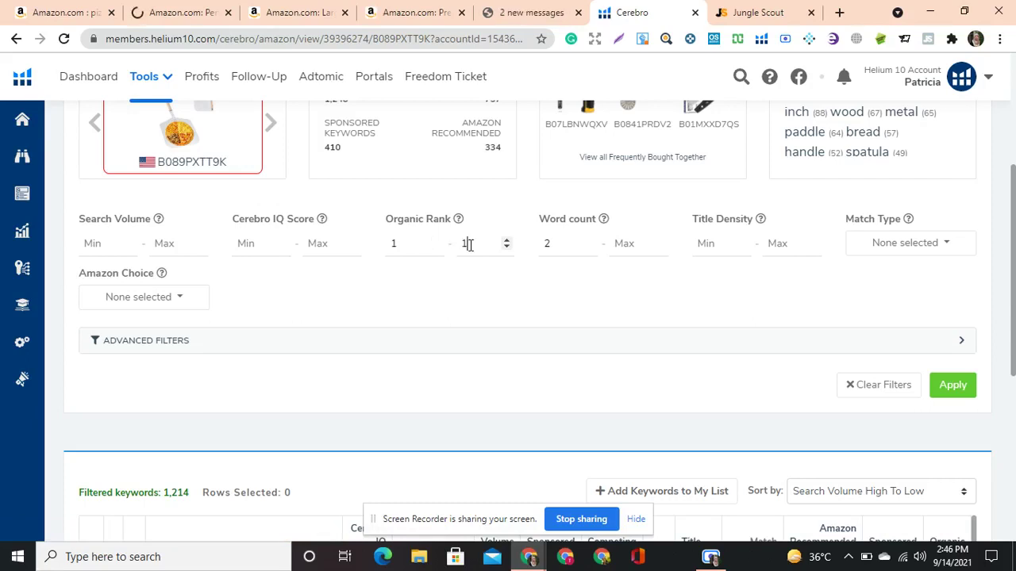
- Set the minimum Search Volume to 1000, apply the keyword filters and review the filtered phrases
left_click(92, 247)
type("1000")
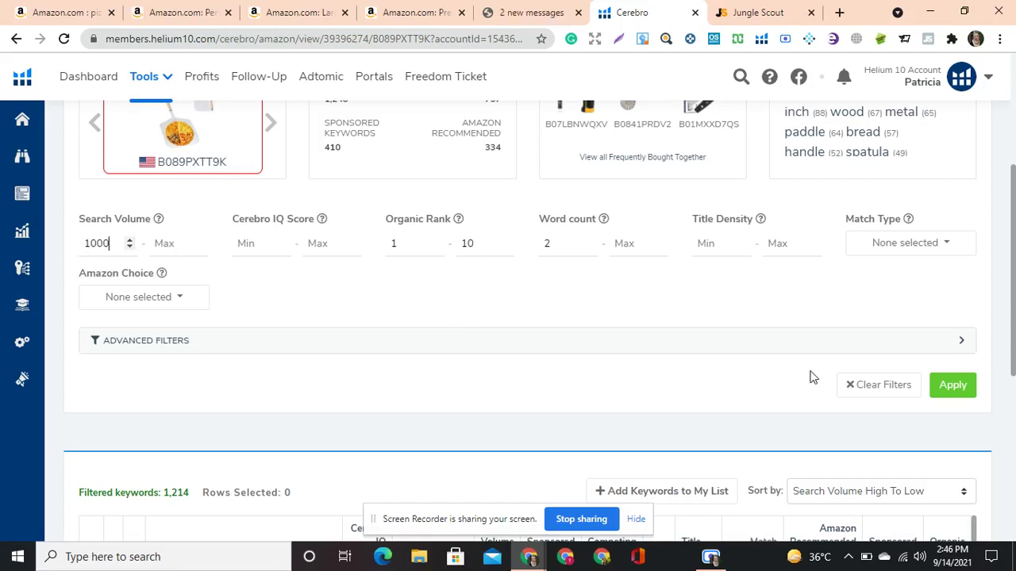
left_click_drag(1013, 313, 1013, 339)
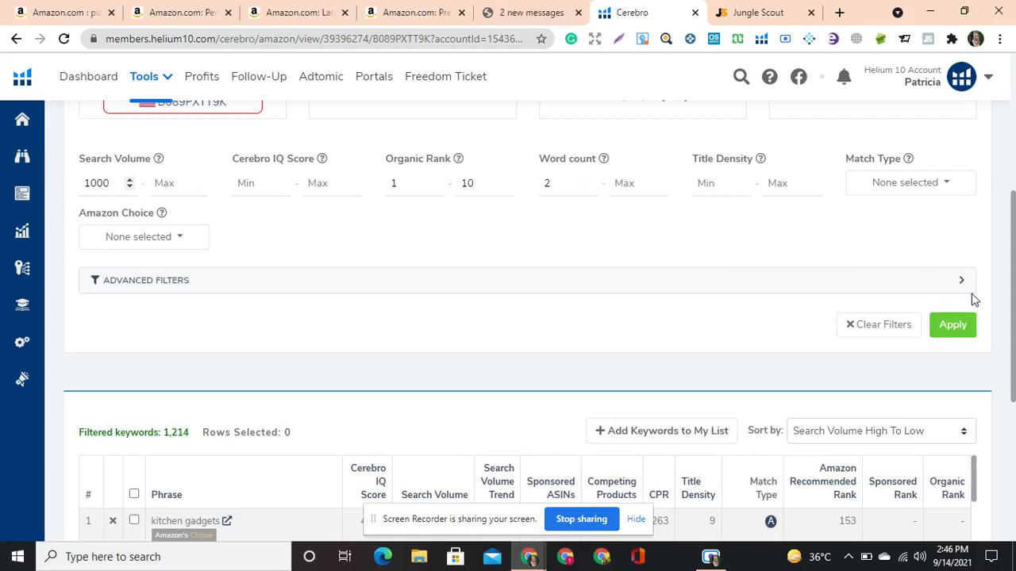
left_click(952, 183)
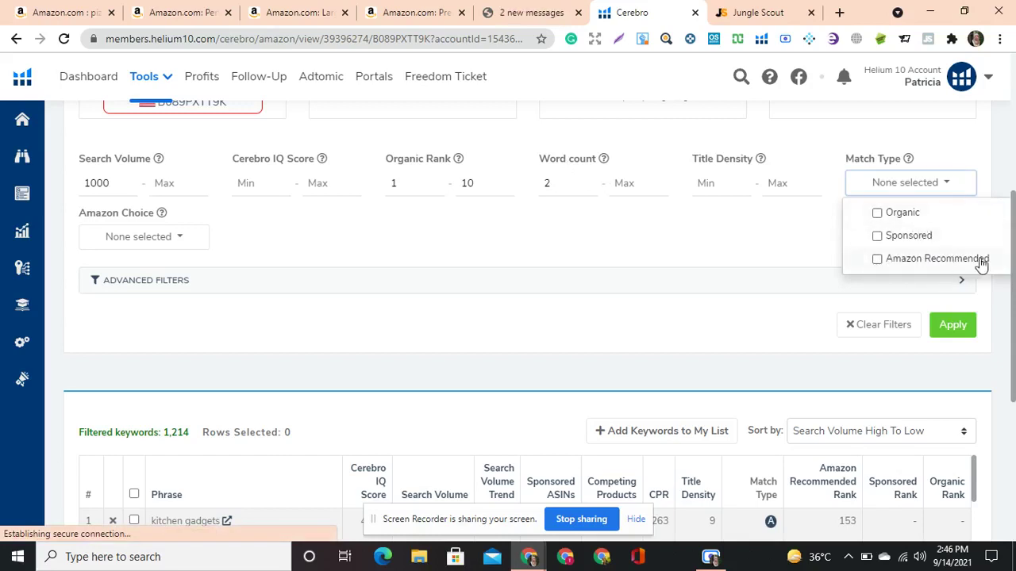
left_click(734, 241)
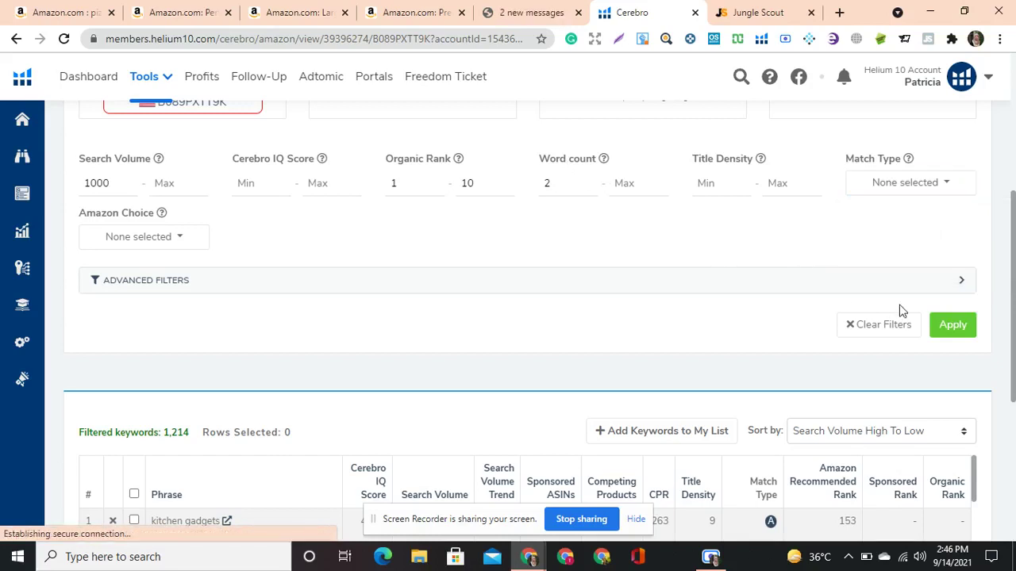
left_click(942, 337)
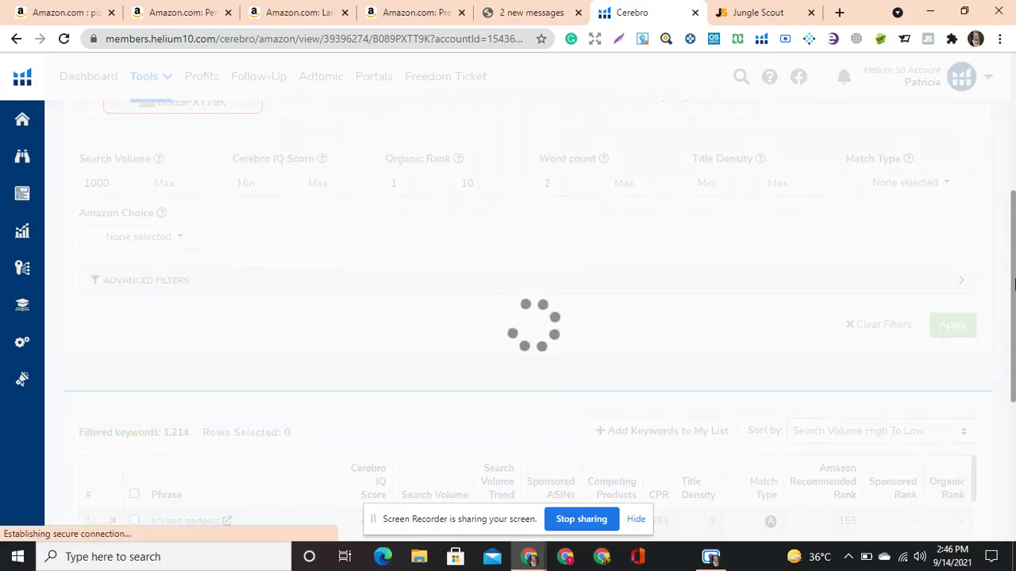
left_click_drag(1014, 284, 1014, 406)
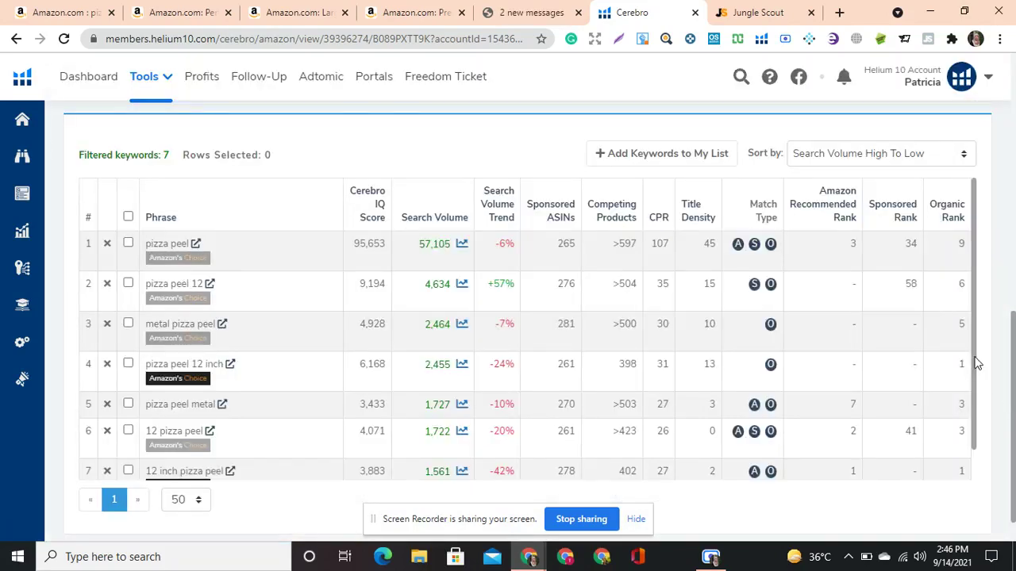
left_click_drag(975, 358, 979, 405)
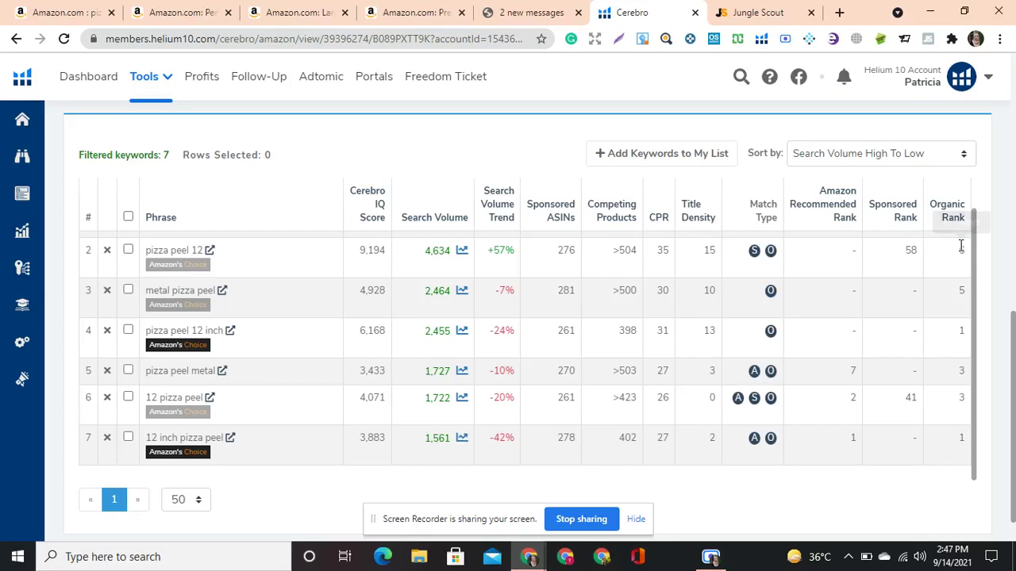
scroll(978, 253, "up", 1)
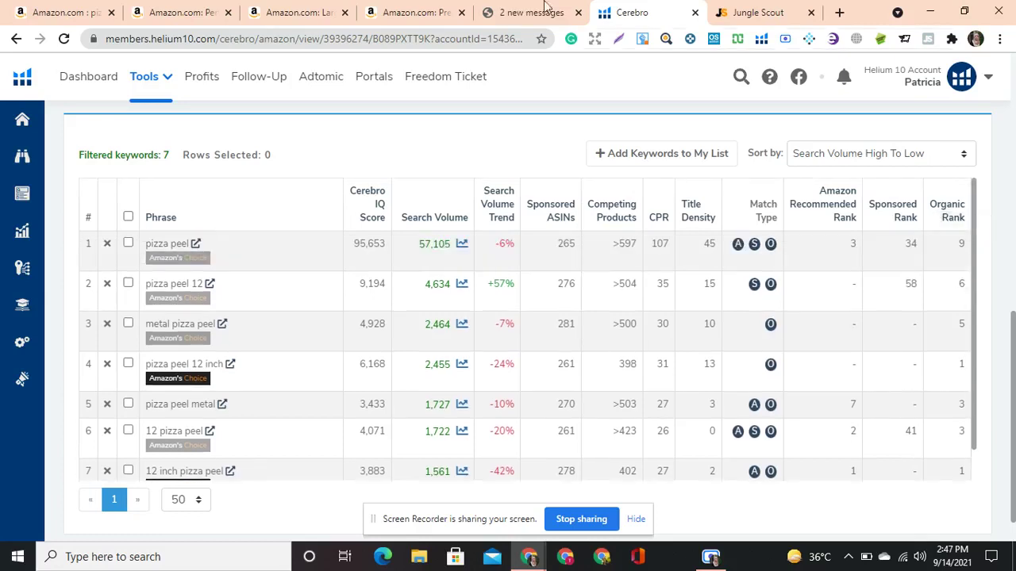
- Return to the DWTS 16 inch pizza peel listing and examine its product images for size, folding handle and storage
left_click(272, 13)
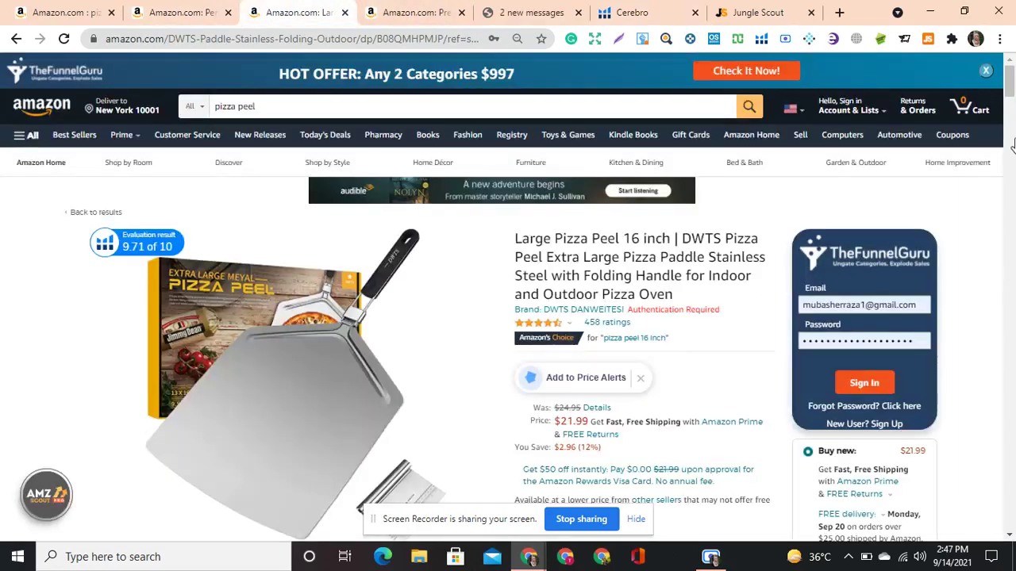
left_click_drag(1011, 95, 1012, 115)
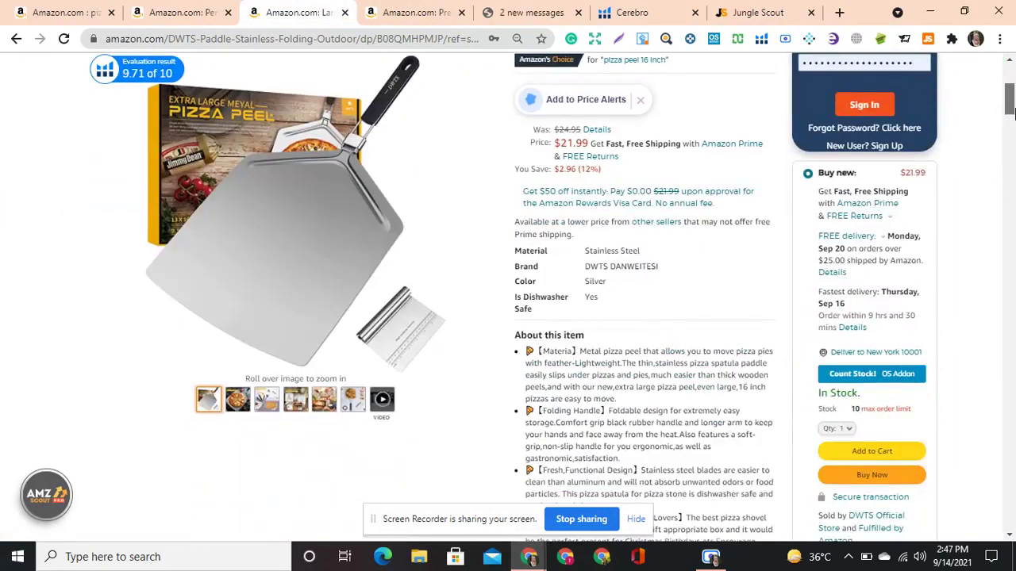
mouse_move(277, 200)
mouse_move(230, 232)
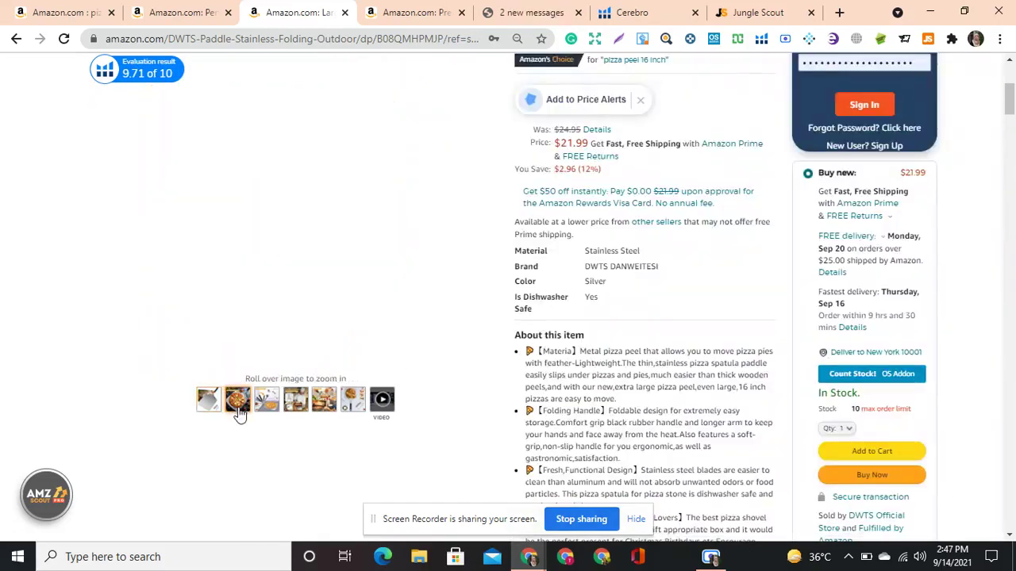
mouse_move(238, 400)
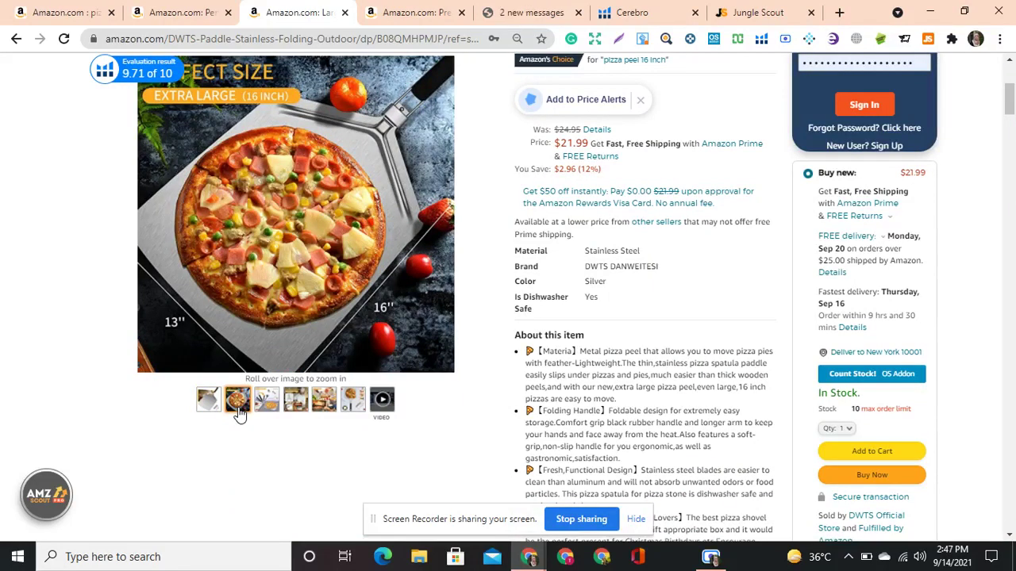
mouse_move(276, 401)
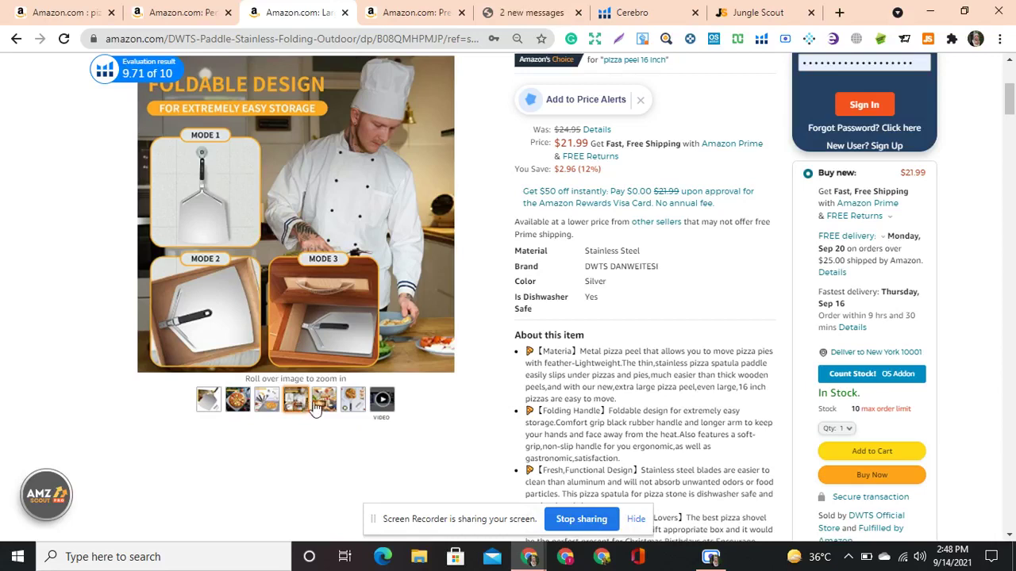
mouse_move(323, 410)
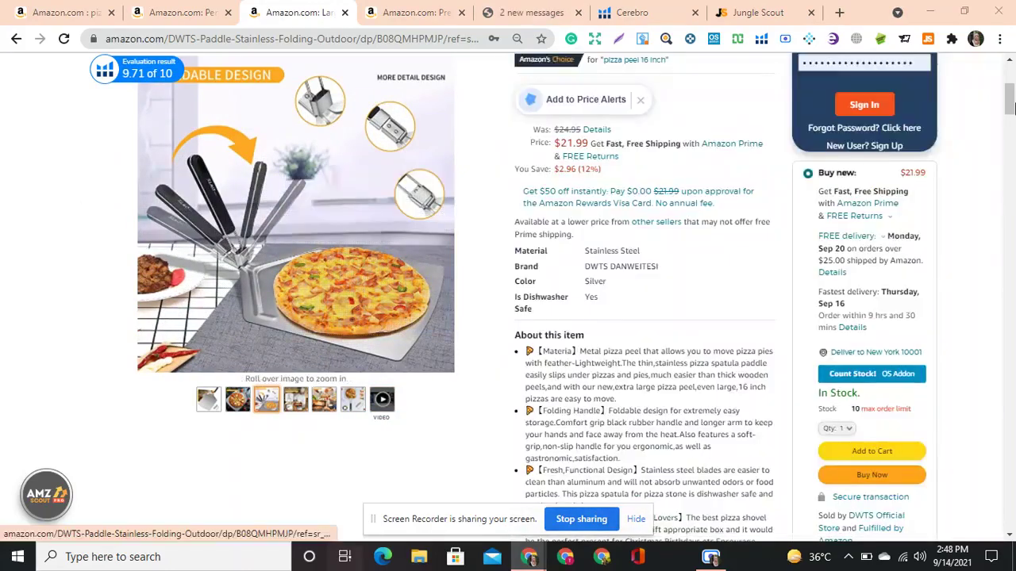
- Read the DWTS listing's title and its About this item bullet points
left_click_drag(1009, 107, 1010, 94)
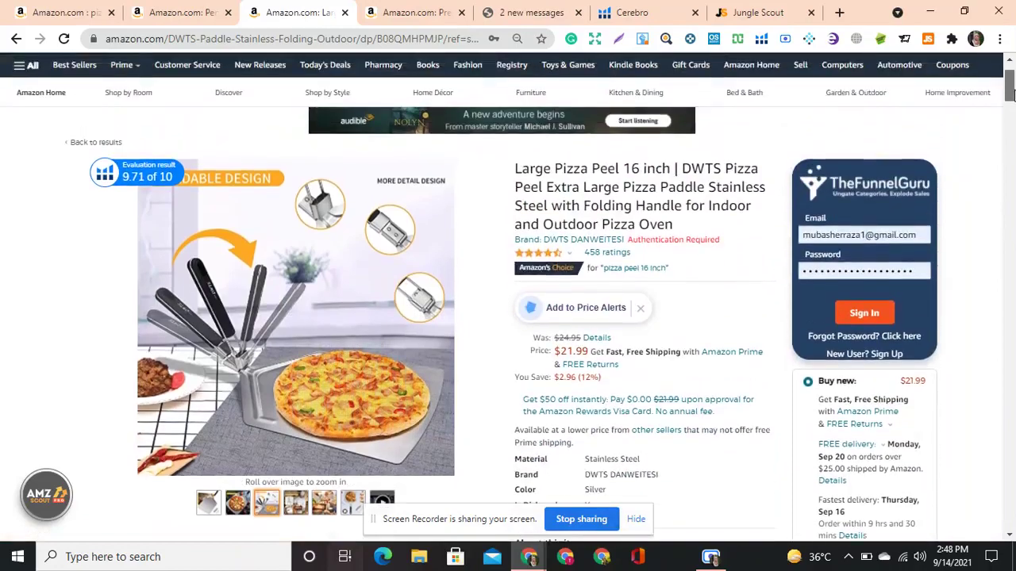
key("super+Tab")
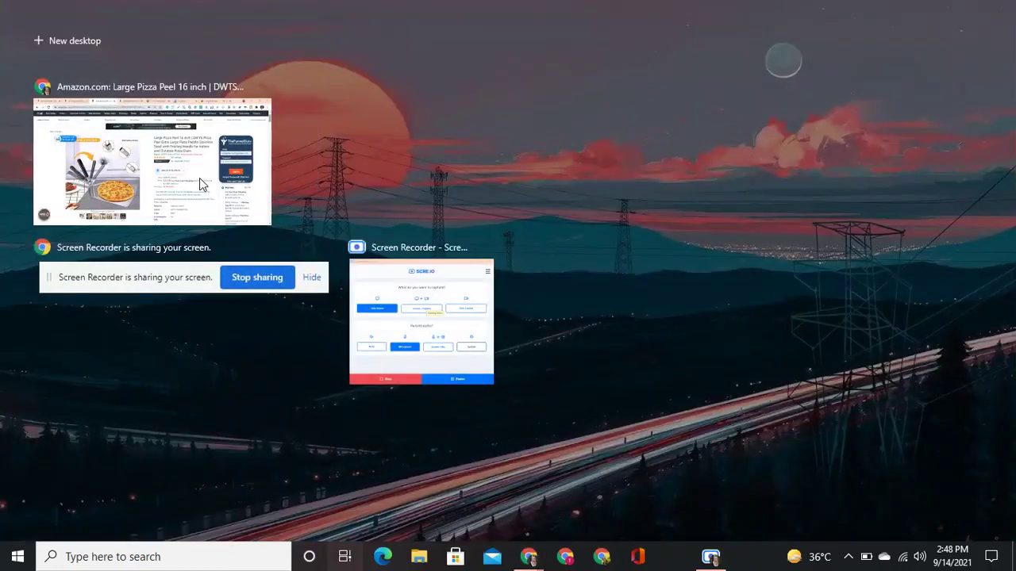
left_click(199, 178)
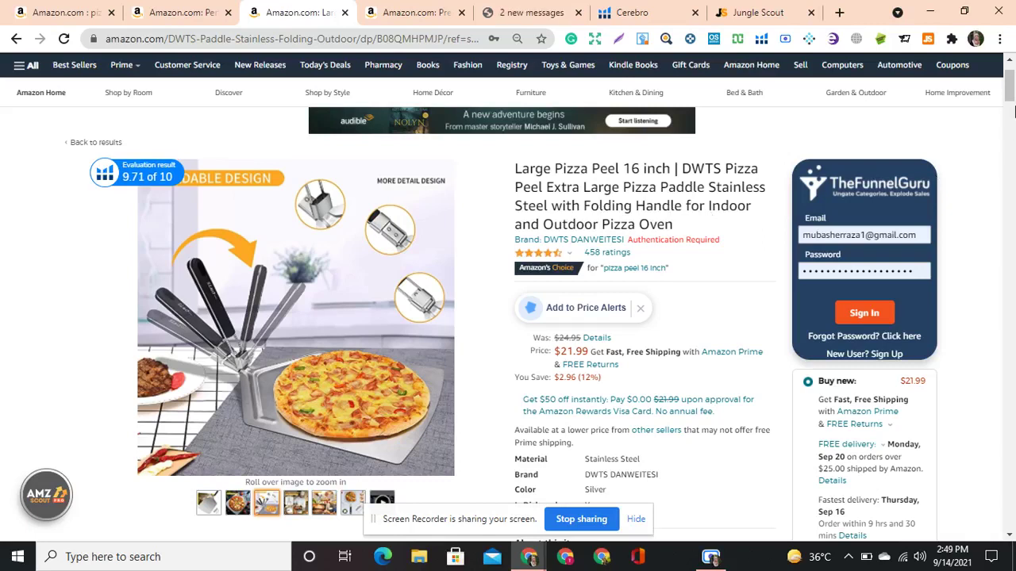
scroll(1012, 107, "down", 2)
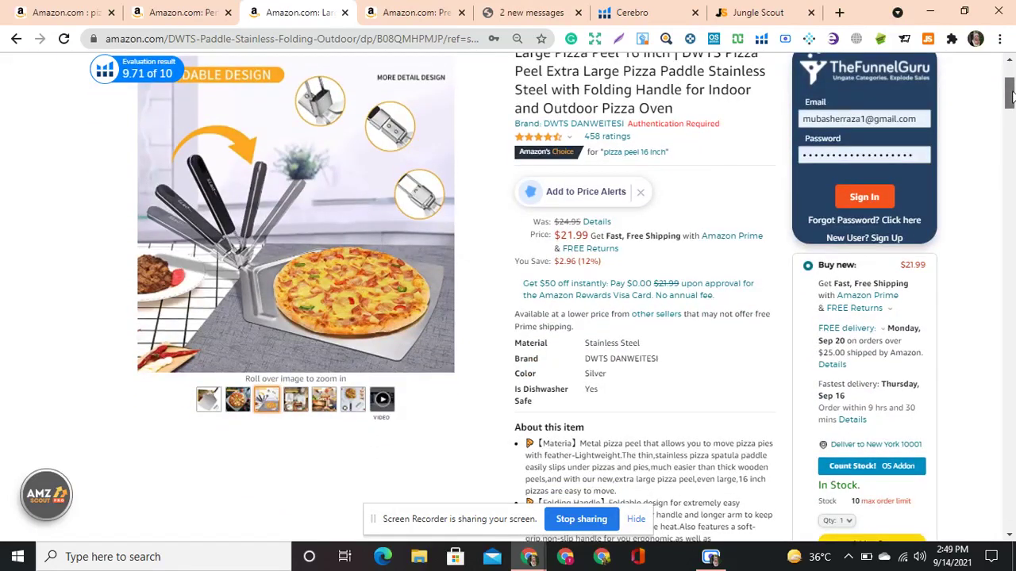
left_click_drag(1011, 95, 1011, 120)
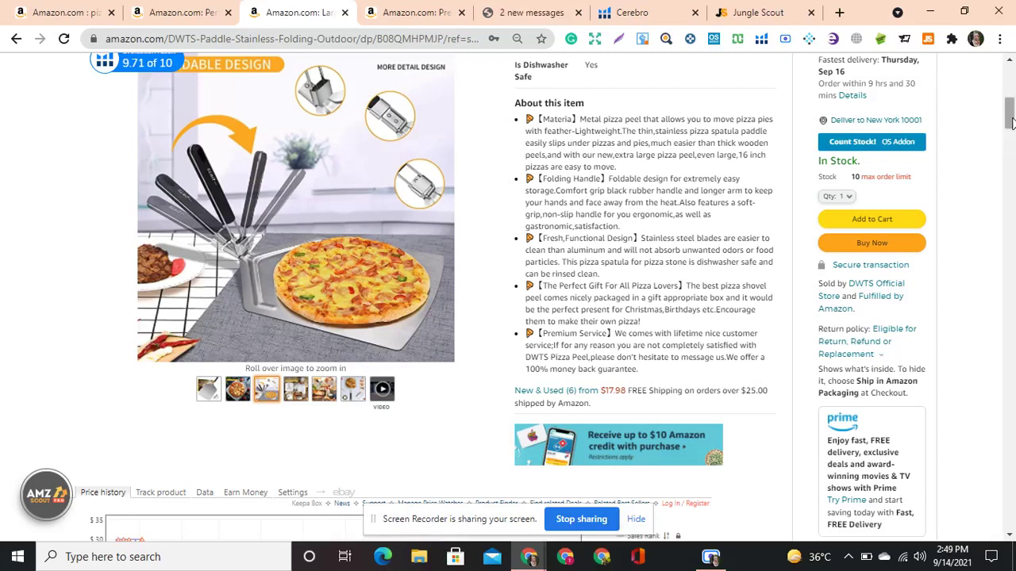
left_click_drag(1010, 117, 1010, 121)
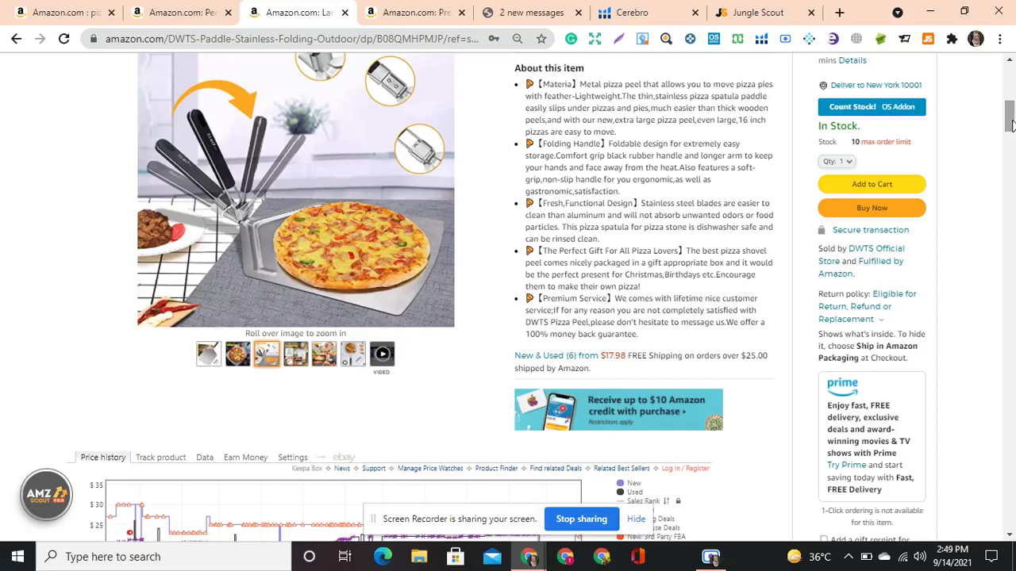
- Examine the DWTS listing's enhanced product description, including its banner images, feature callouts and text on size and foldable handle
left_click_drag(1010, 125, 1011, 255)
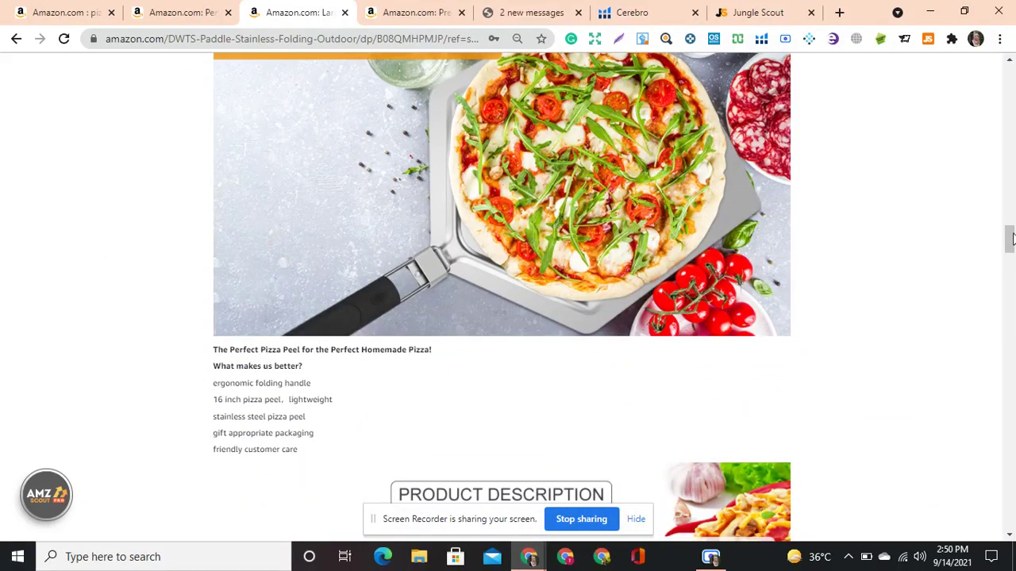
left_click_drag(1010, 238, 1010, 246)
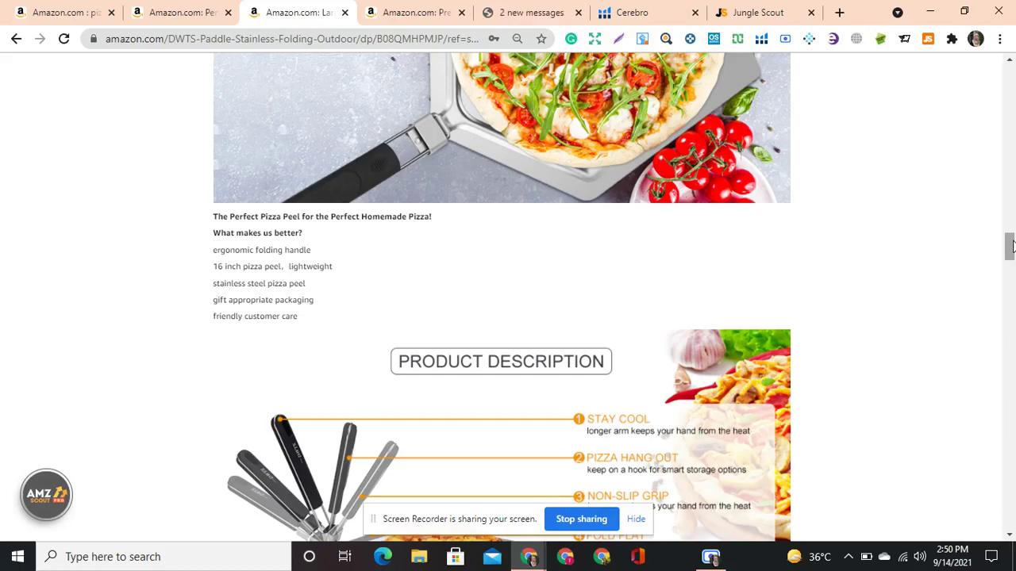
mouse_move(1011, 246)
left_mouse_down()
mouse_move(1010, 255)
mouse_move(1011, 232)
left_mouse_up()
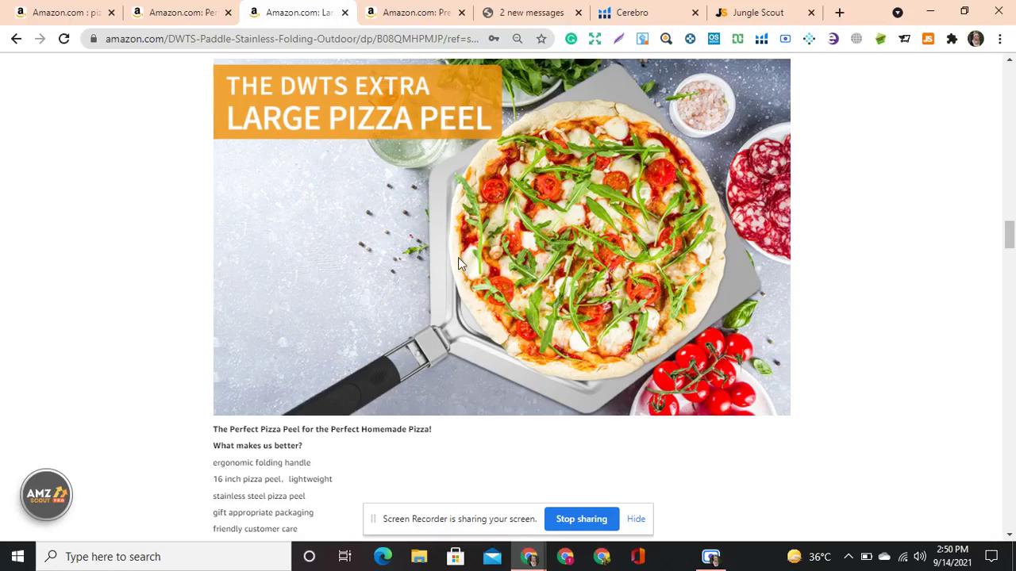
left_click_drag(1012, 230, 1011, 248)
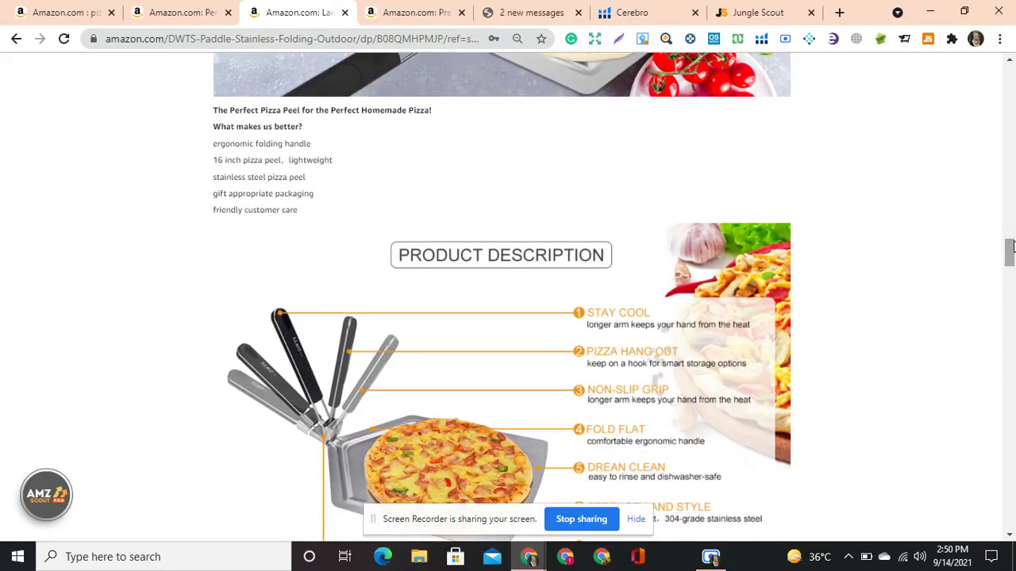
left_click_drag(1012, 246, 1012, 257)
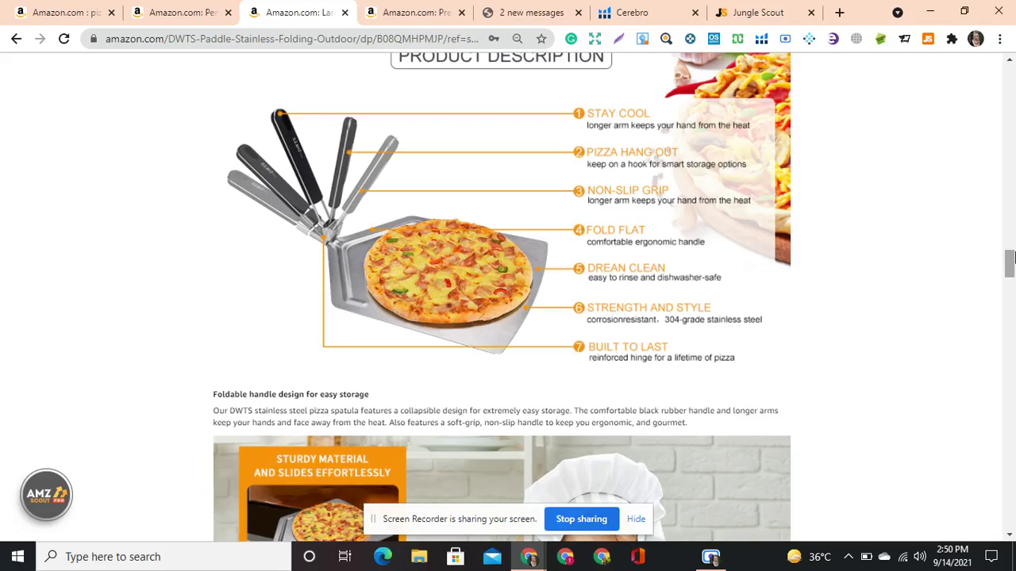
left_click_drag(1010, 258, 1010, 283)
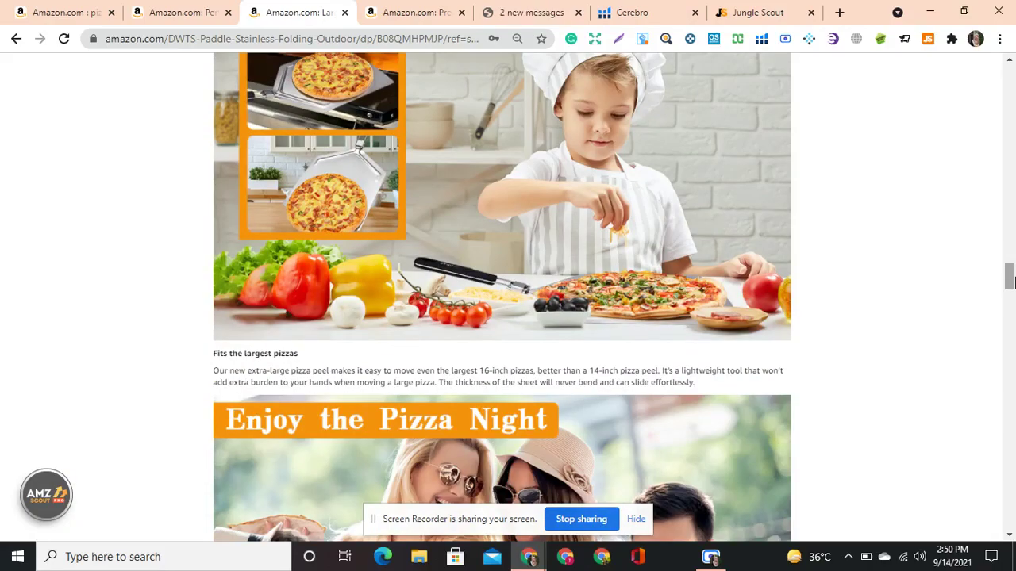
- Find the DWTS pizza peel's customer reviews and filter them to 1 star only
left_click_drag(1009, 279, 1011, 377)
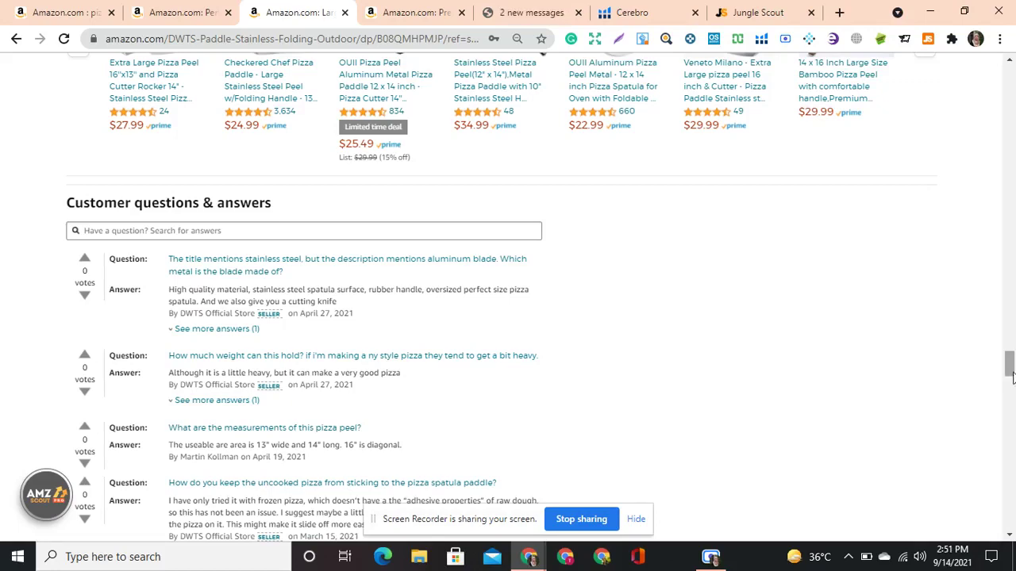
left_click_drag(1011, 375, 1012, 400)
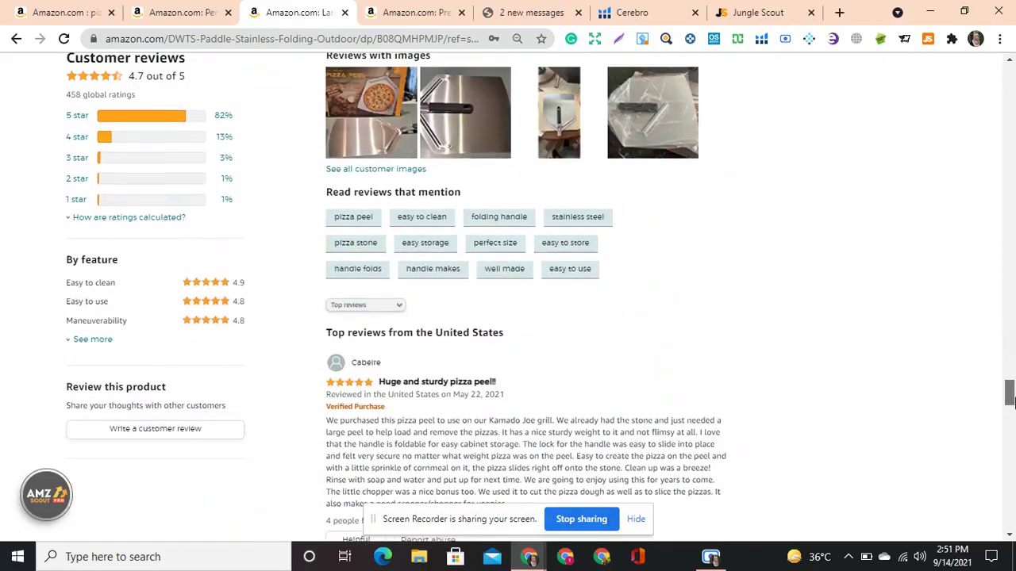
left_click(101, 202)
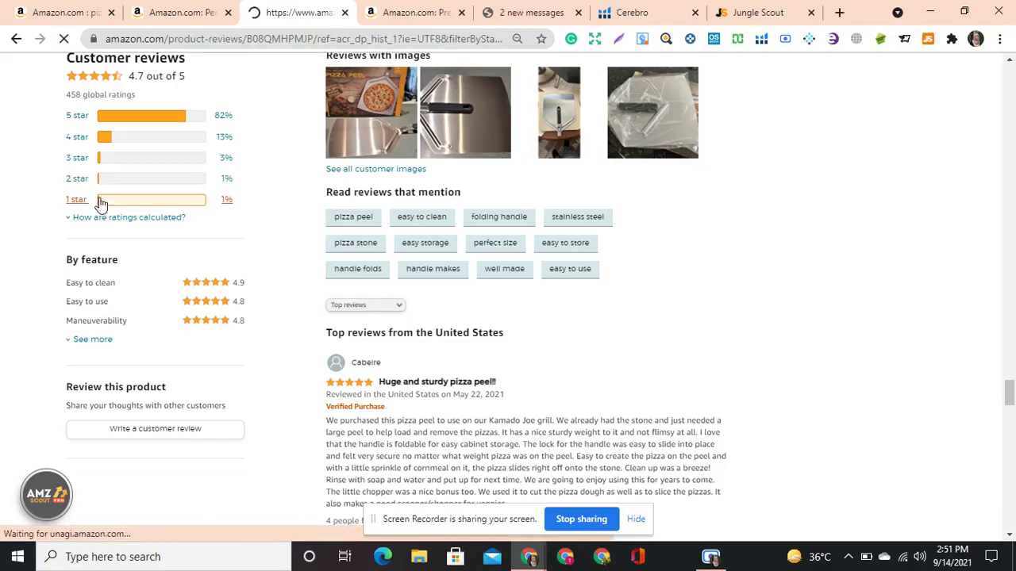
scroll(1013, 172, "down", 5)
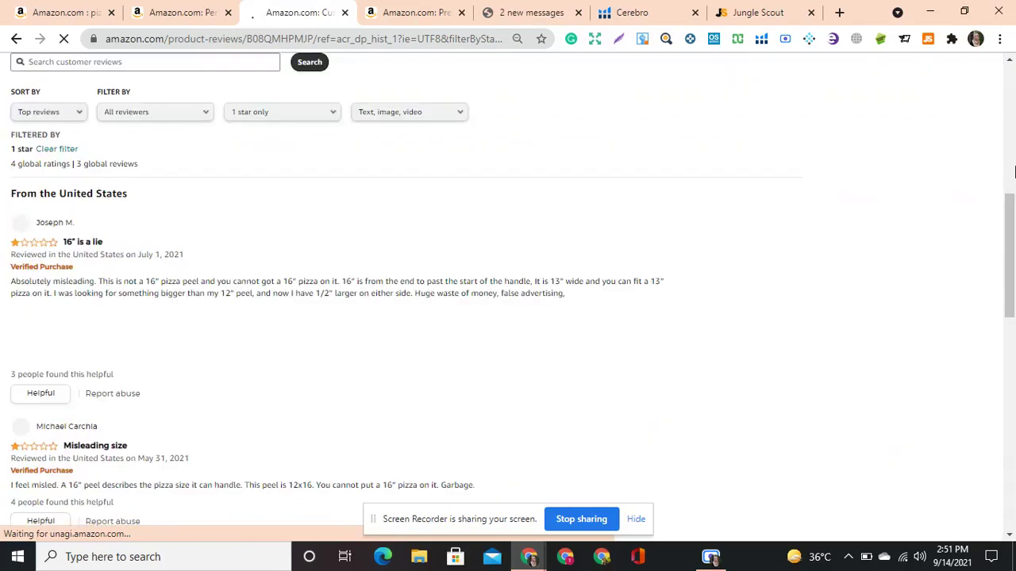
scroll(1012, 198, "up", 1)
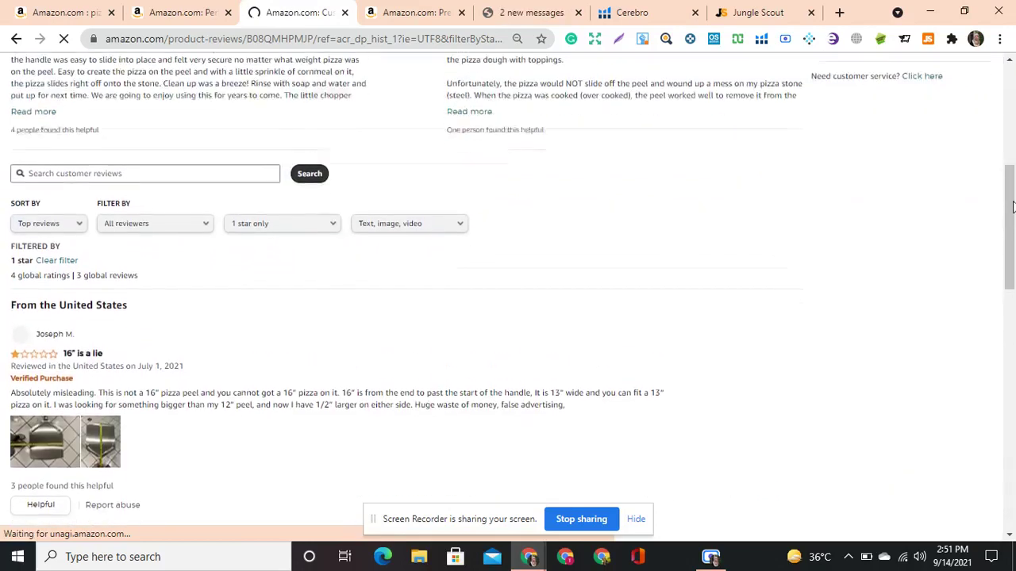
- Read the top critical review and the one-star reviews of the DWTS pizza peel for customer complaints
left_click_drag(1012, 207, 1012, 140)
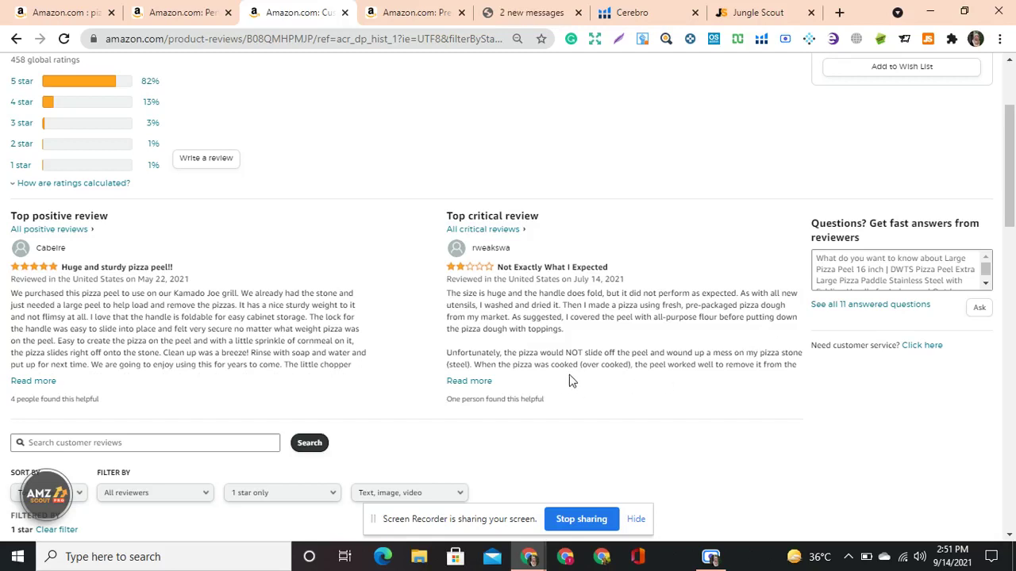
left_click_drag(1010, 205, 1011, 219)
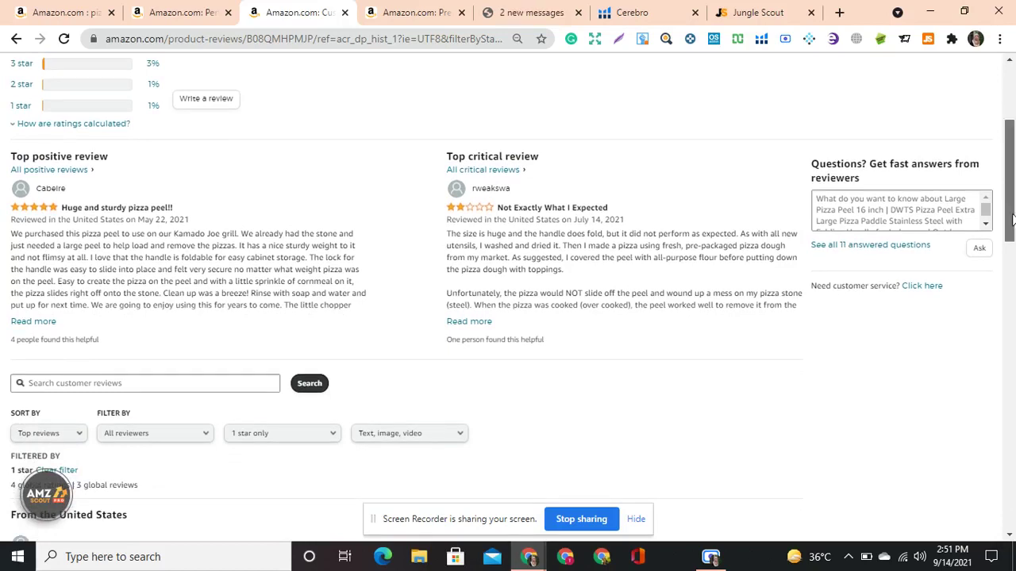
left_click_drag(1012, 218, 1011, 282)
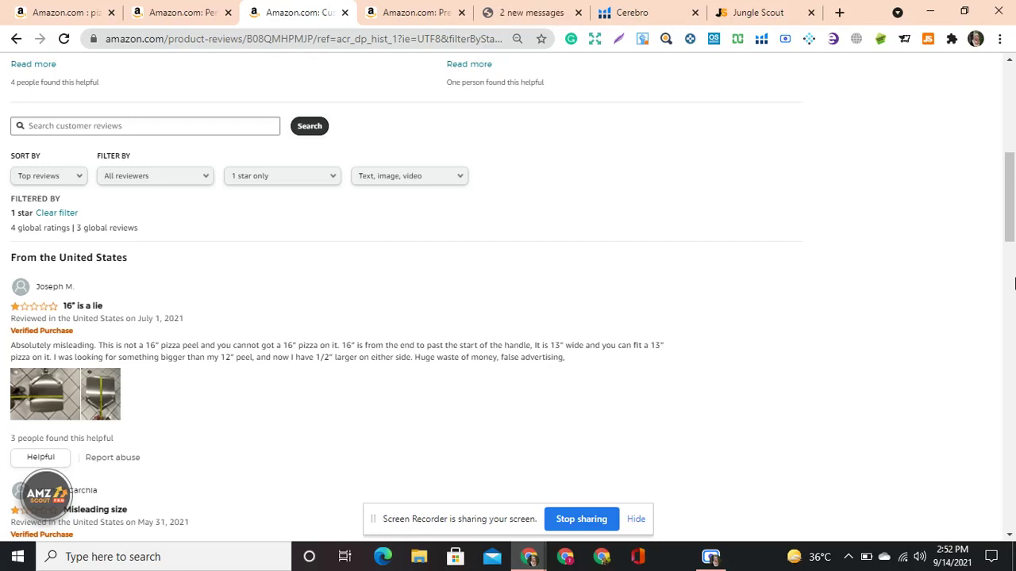
left_click_drag(1009, 231, 1009, 262)
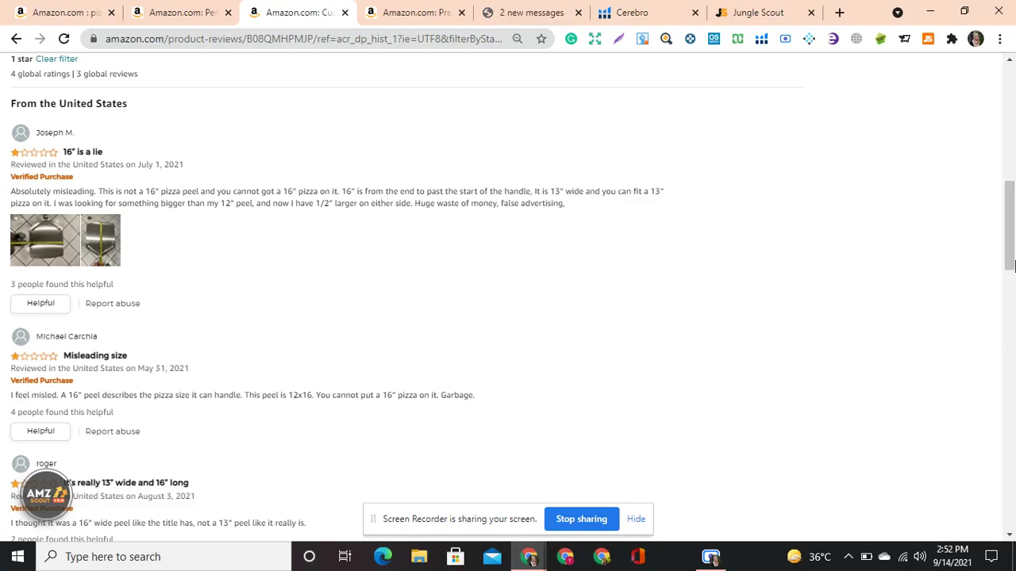
scroll(1012, 268, "down", 2)
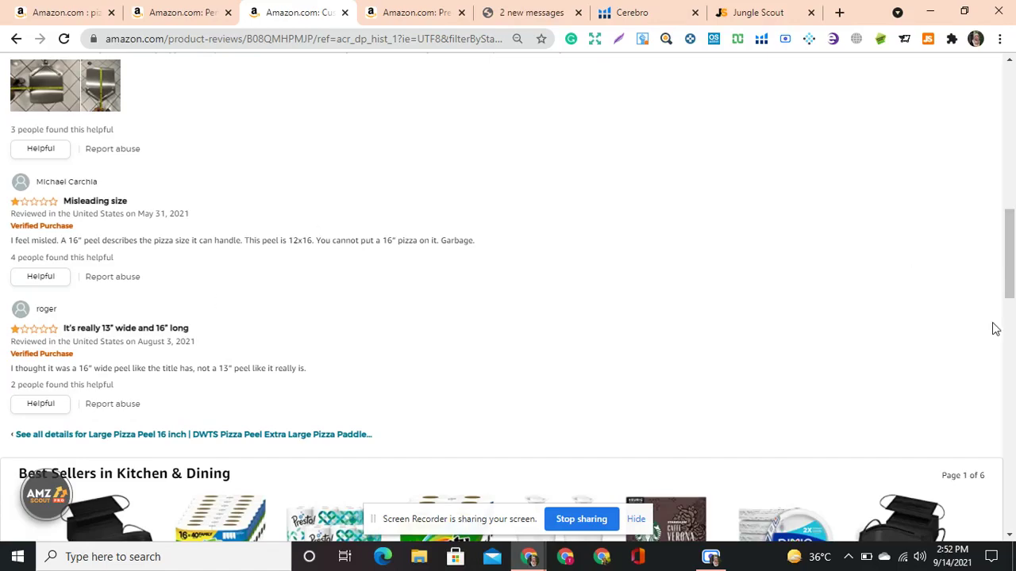
left_click_drag(1010, 273, 1012, 131)
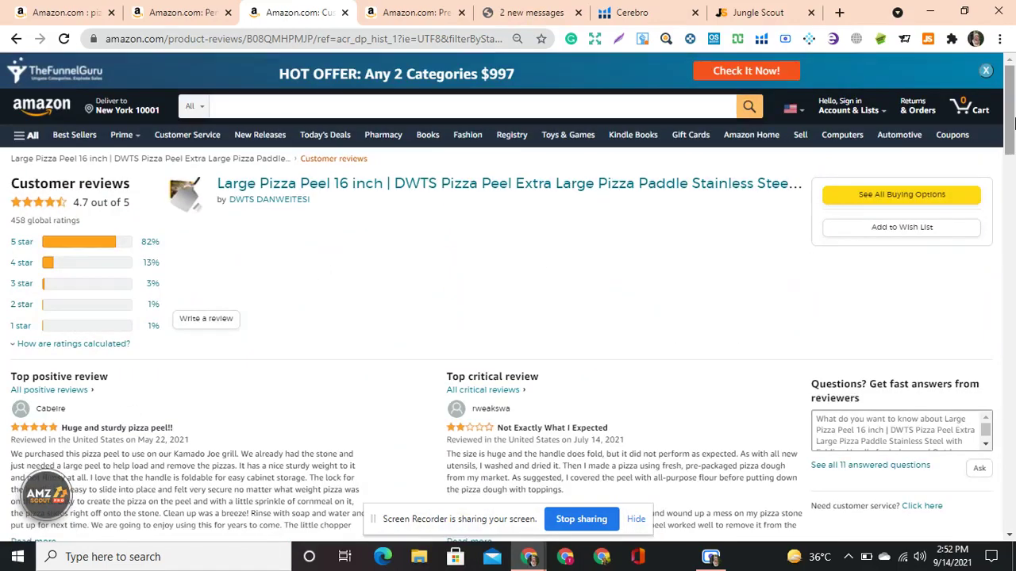
- Switch to the TDHDIKE aluminum pizza peel listing and examine its product images for dimensions and construction details
left_click(433, 11)
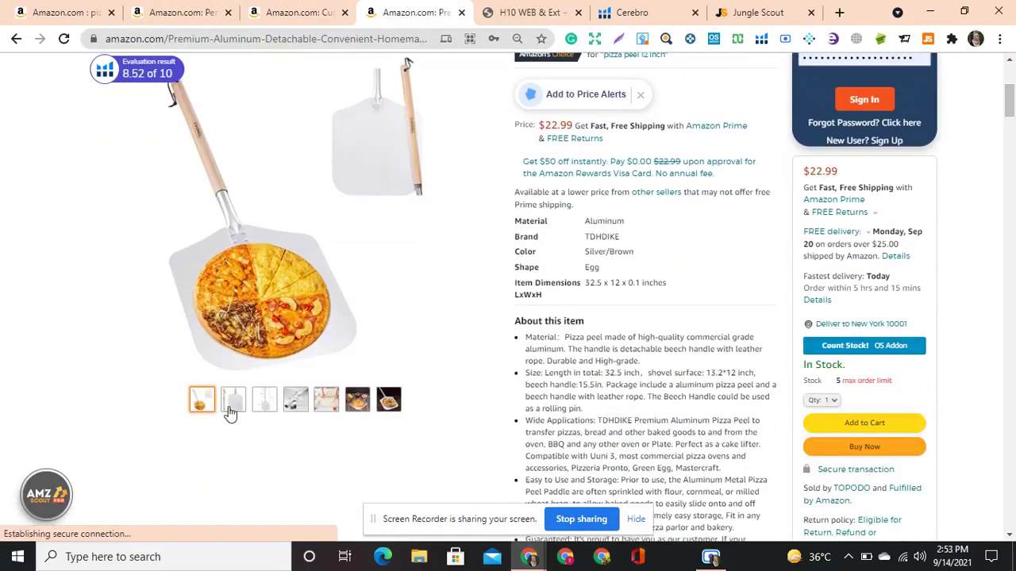
mouse_move(230, 411)
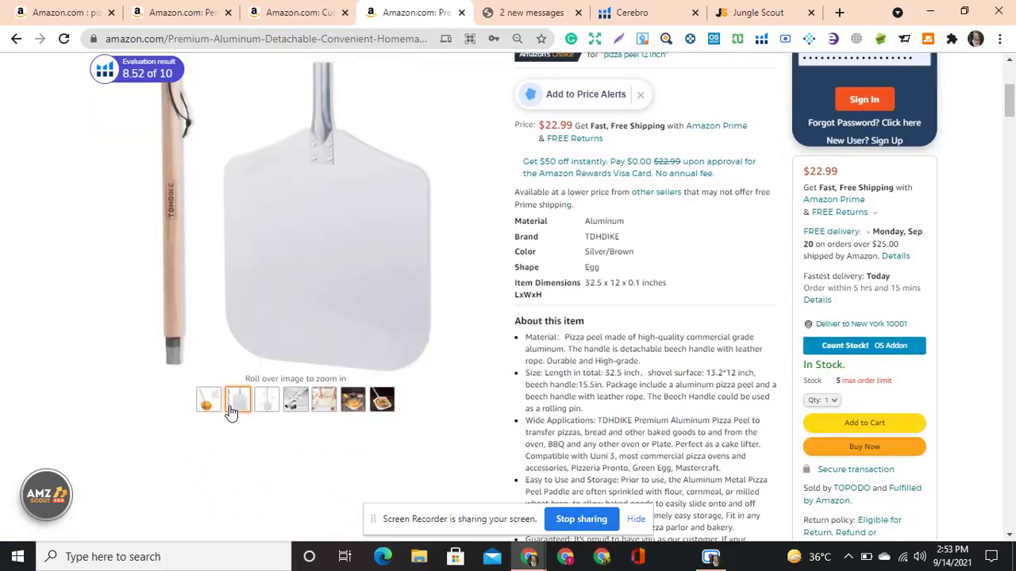
mouse_move(267, 412)
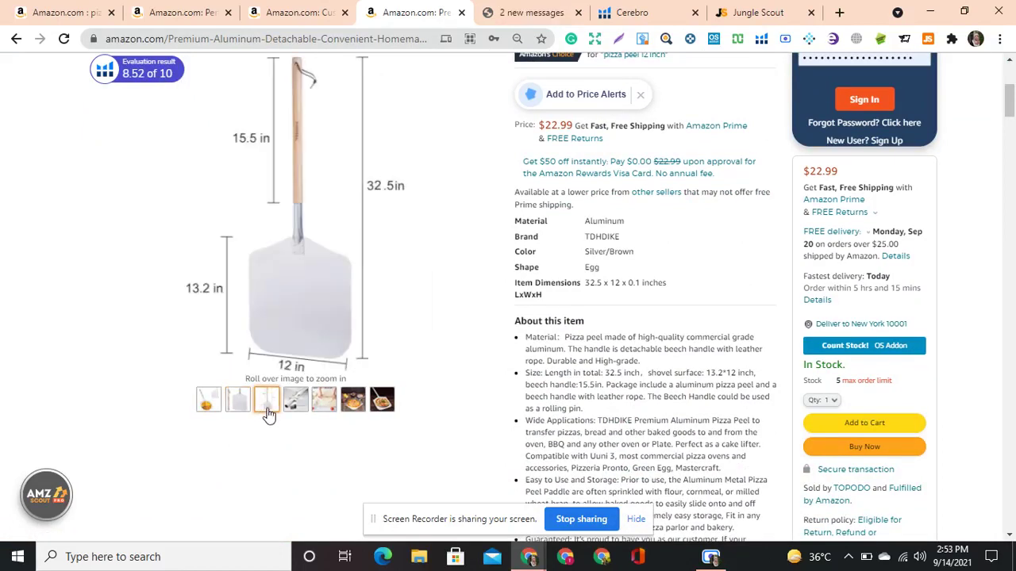
mouse_move(301, 412)
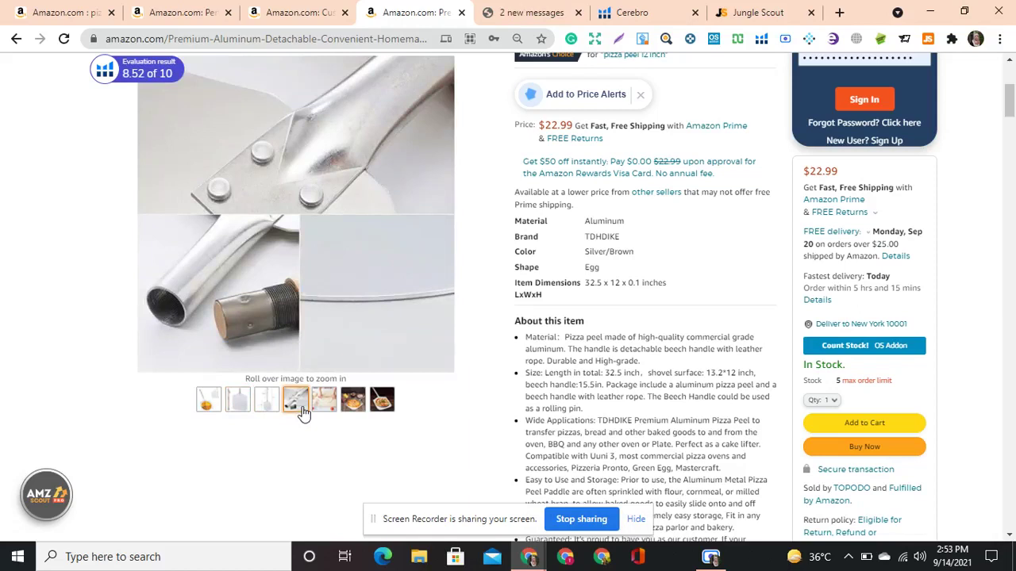
mouse_move(334, 409)
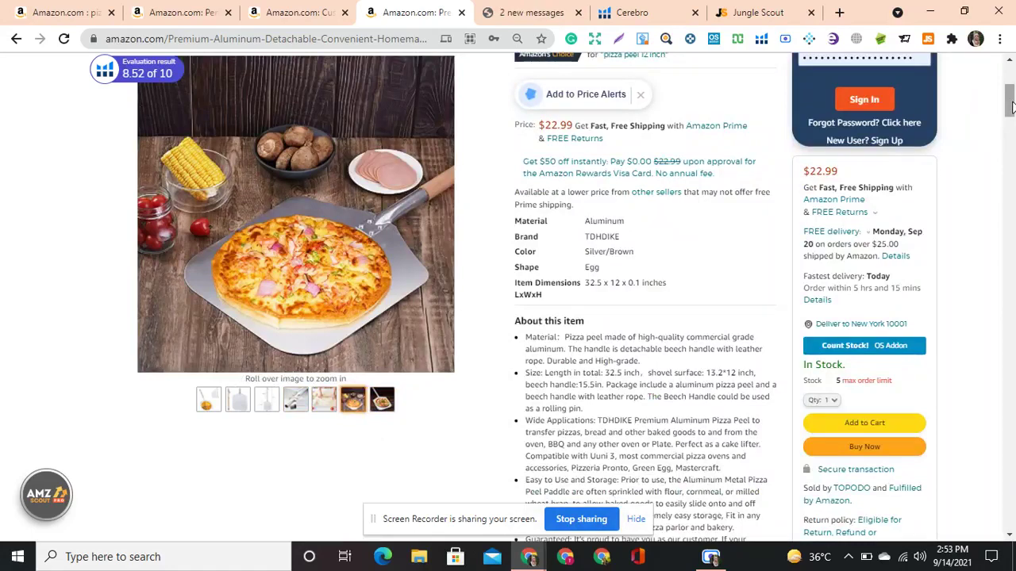
- Read the TDHDIKE listing's About this item bullet points and its product title
left_click_drag(1010, 104, 1010, 119)
scroll(1010, 119, "down", 1)
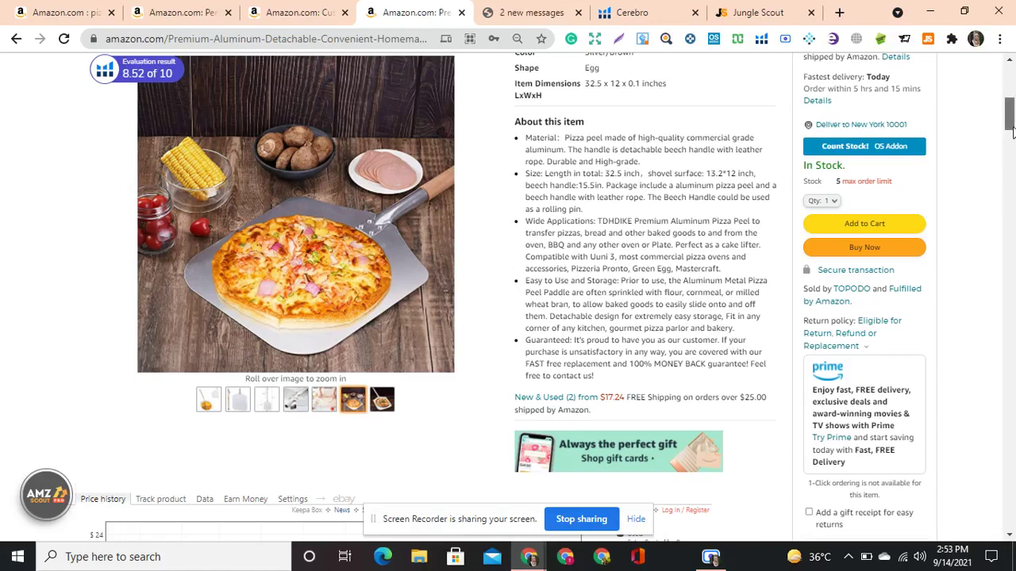
left_click_drag(1012, 131, 1007, 88)
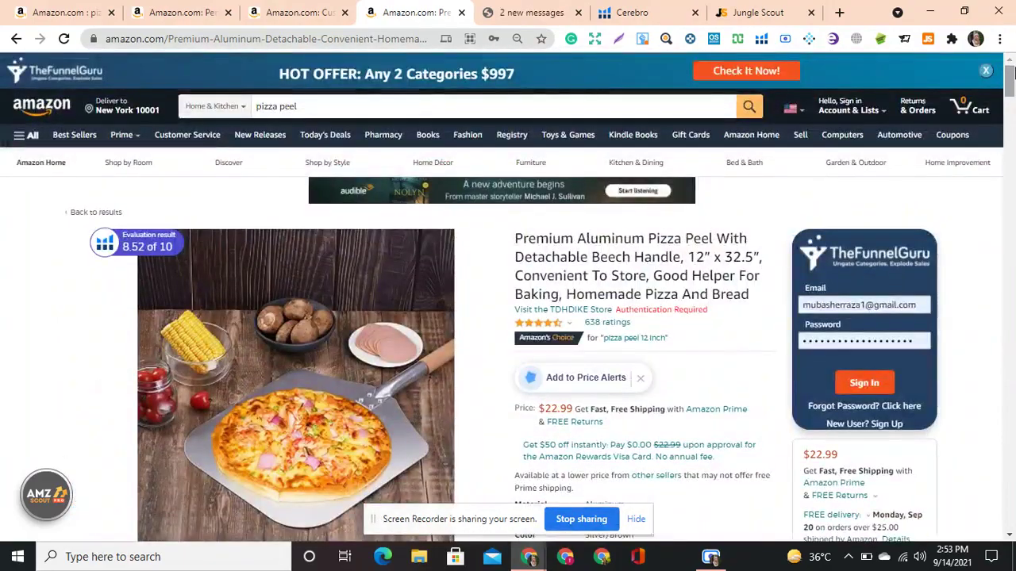
left_click_drag(1010, 86, 1011, 93)
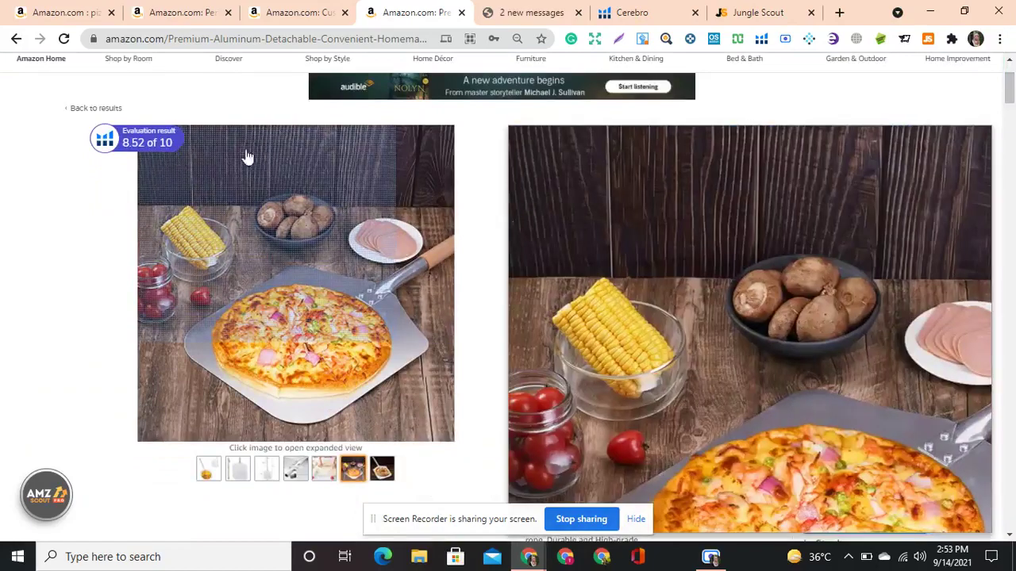
- Switch to the G.a HOMEFAVOR perforated pizza peel listing and examine its images, bullet points and enhanced product description
left_click(200, 6)
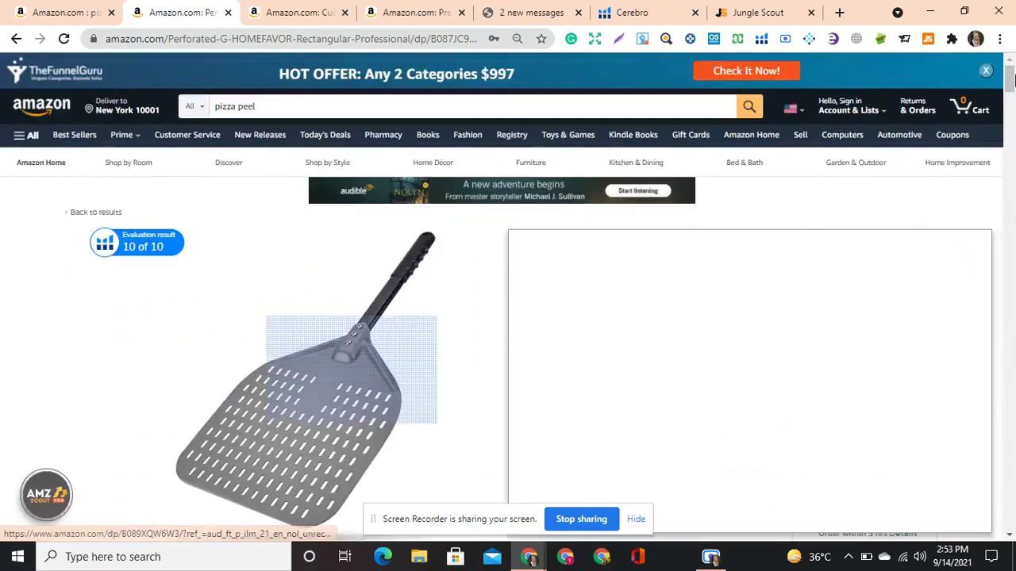
left_click_drag(1009, 75, 1009, 103)
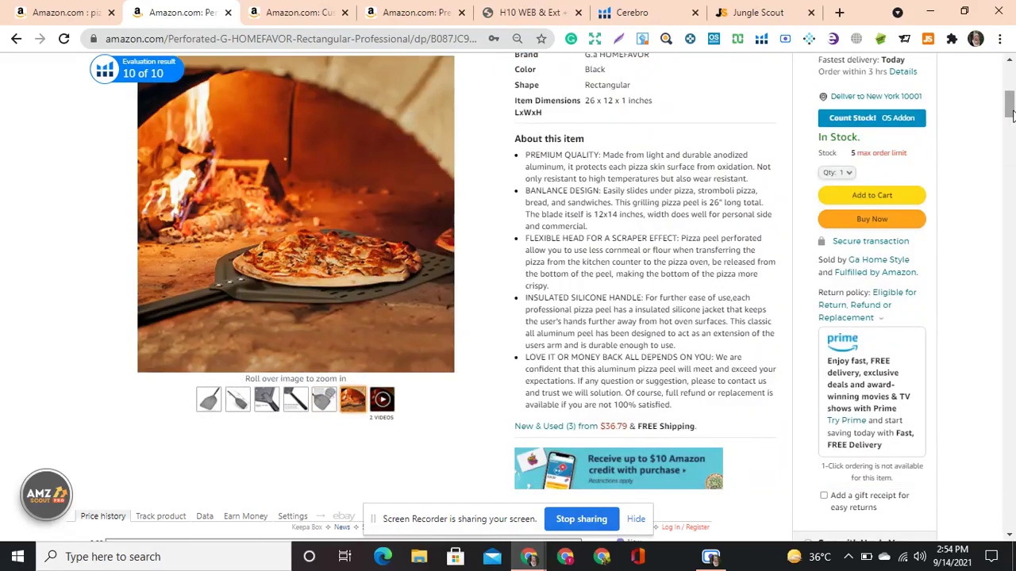
left_click_drag(1008, 111, 1012, 277)
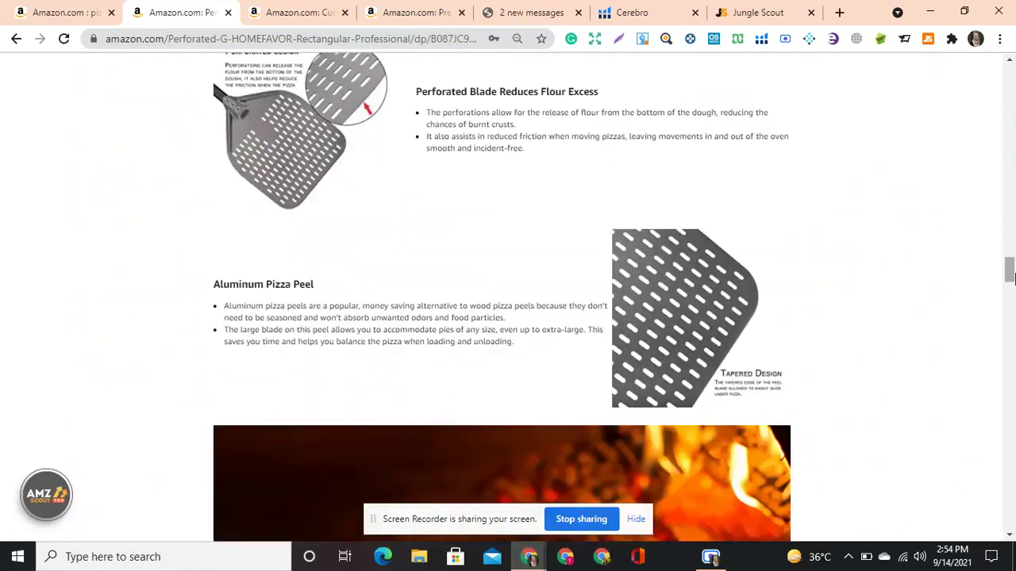